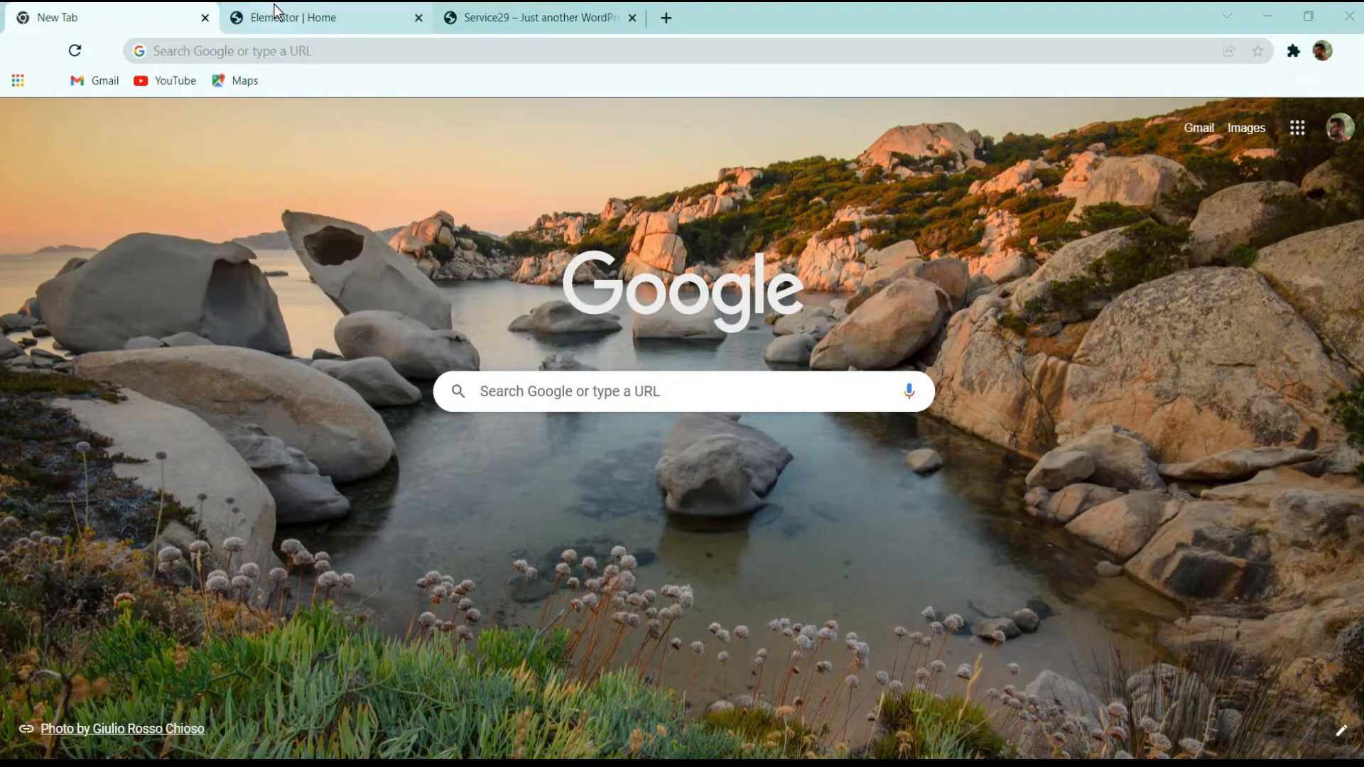
- Examine the layout and spacing of the digital services section on the Service29 reference site
left_click(455, 15)
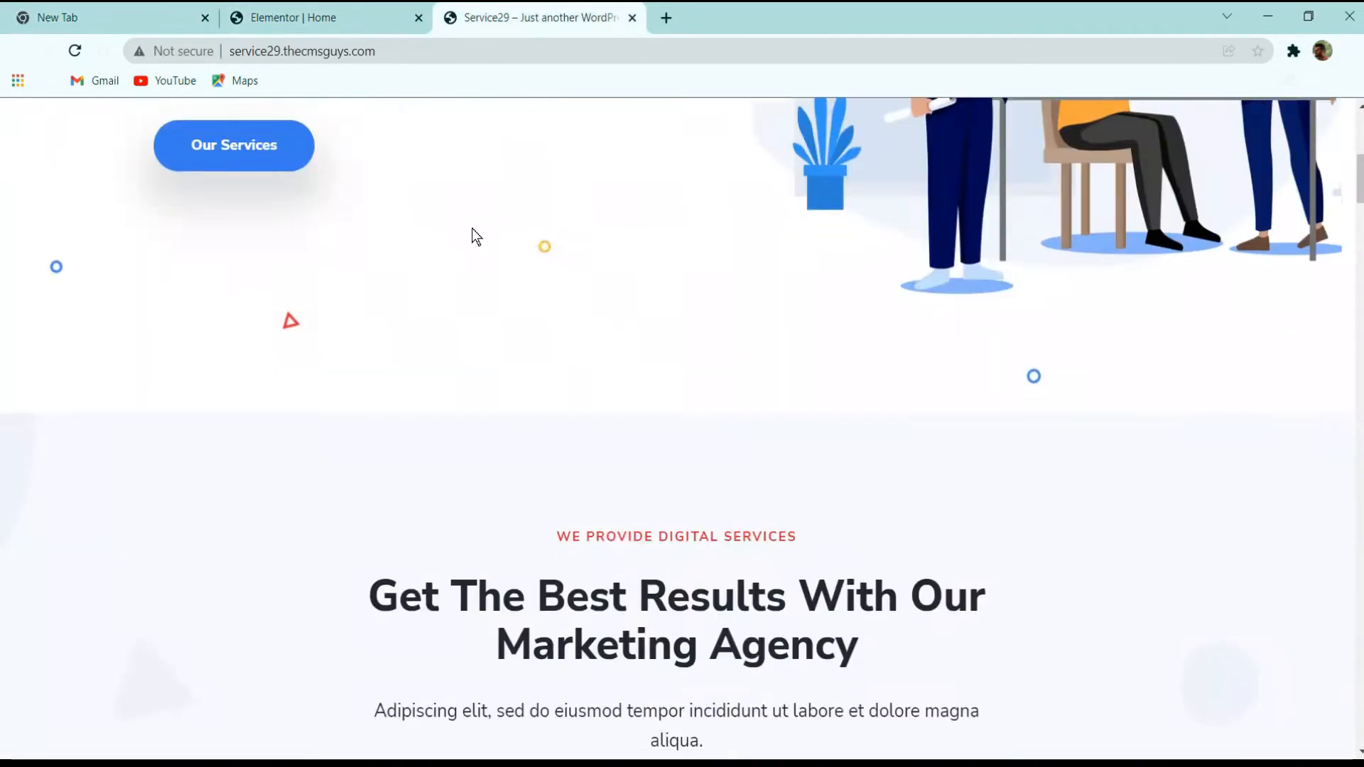
scroll(472, 228, "down", 5)
scroll(591, 322, "up", 3)
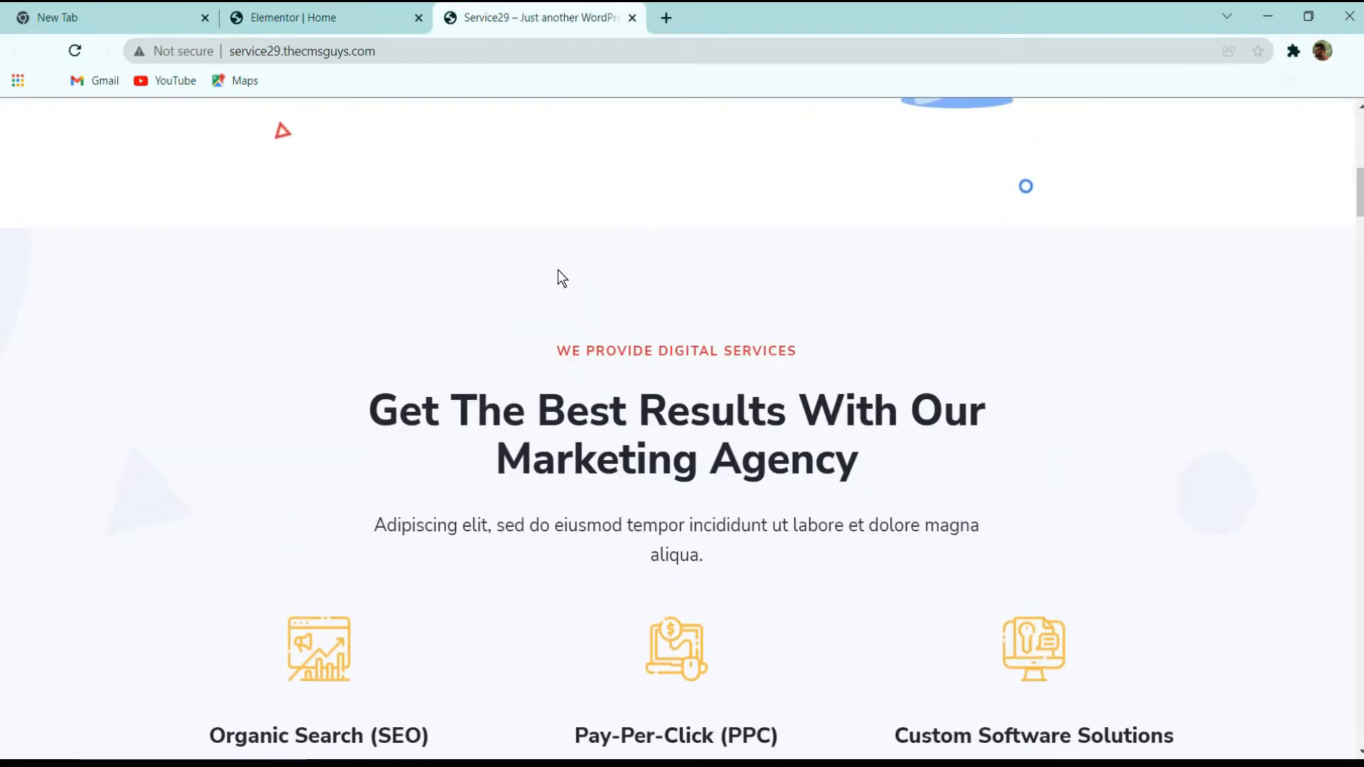
scroll(1099, 361, "down", 3)
scroll(1098, 361, "up", 3)
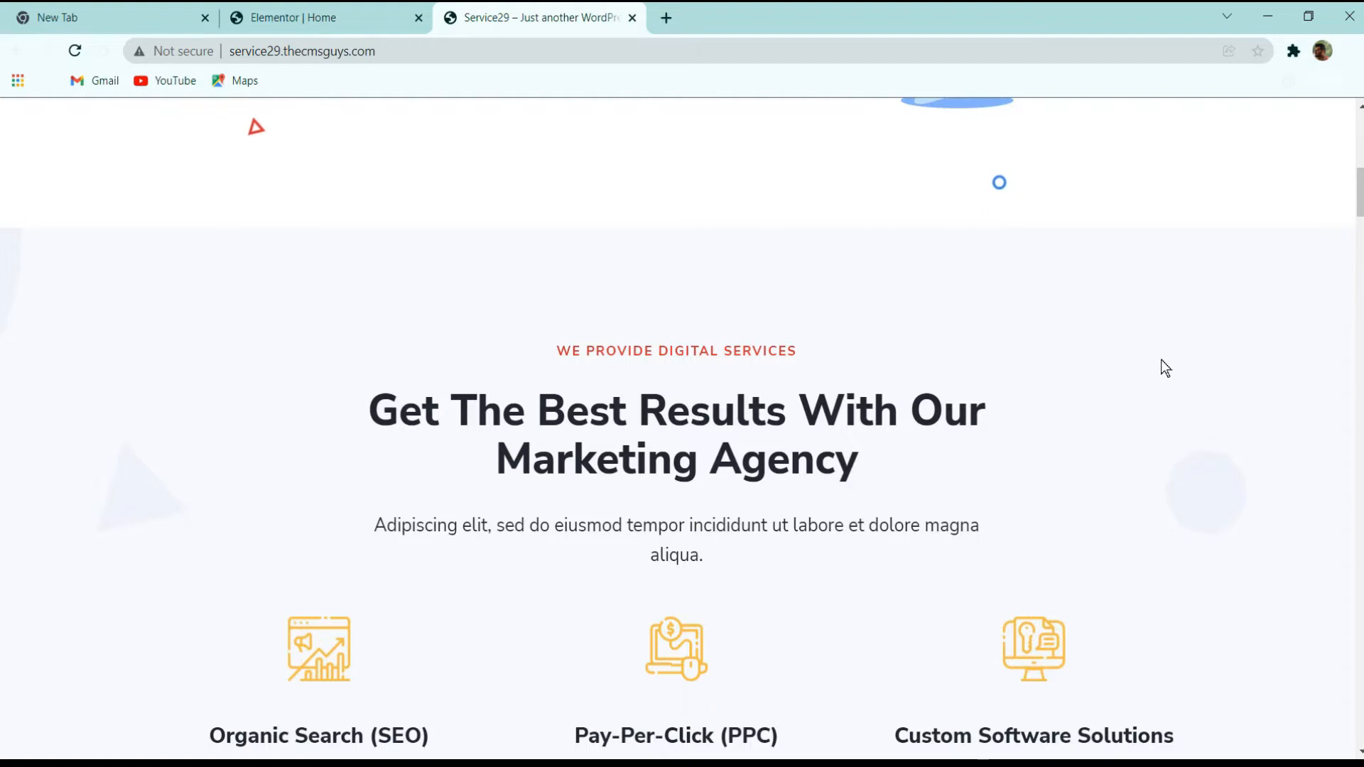
scroll(1123, 347, "down", 2)
scroll(1119, 351, "up", 2)
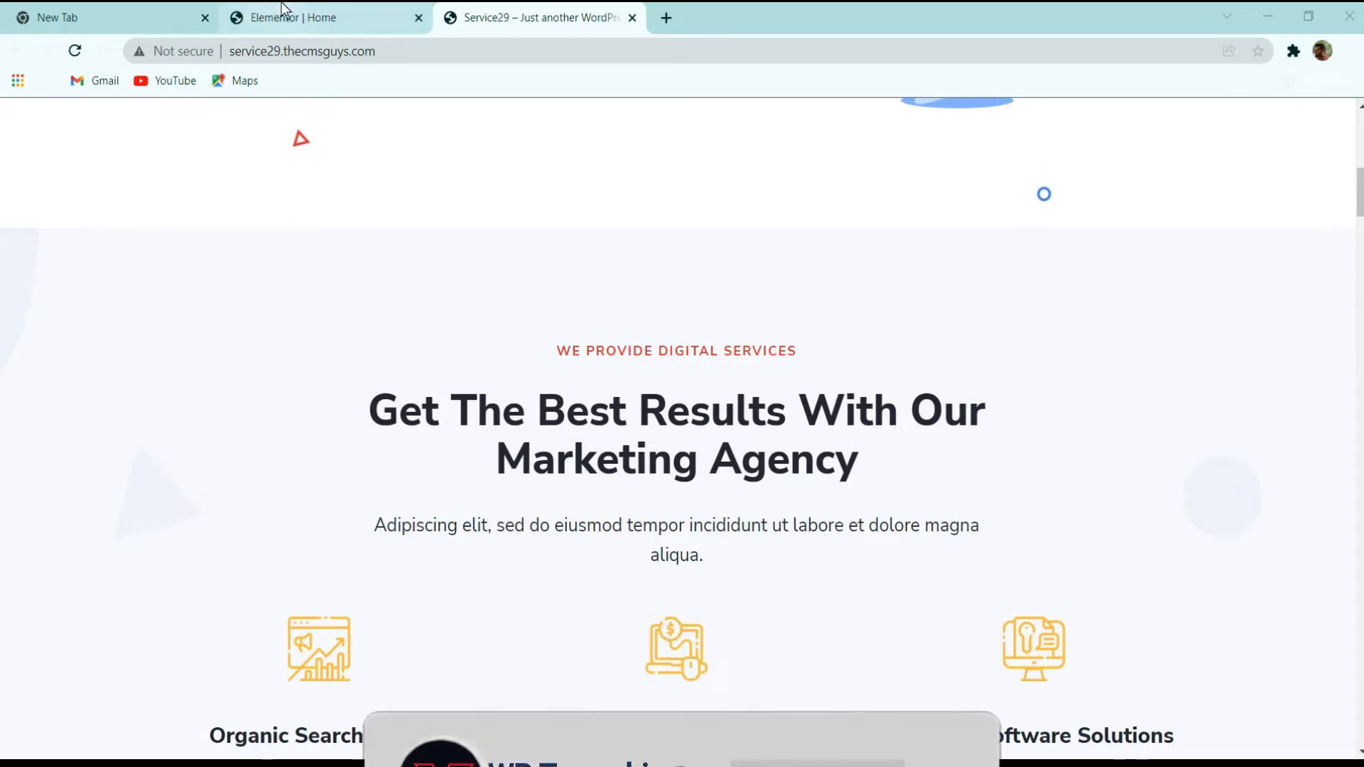
- Switch to the Elementor editor and set the height of the section with the three Digital Marketing cards to Default
left_click_drag(289, 10, 502, 11)
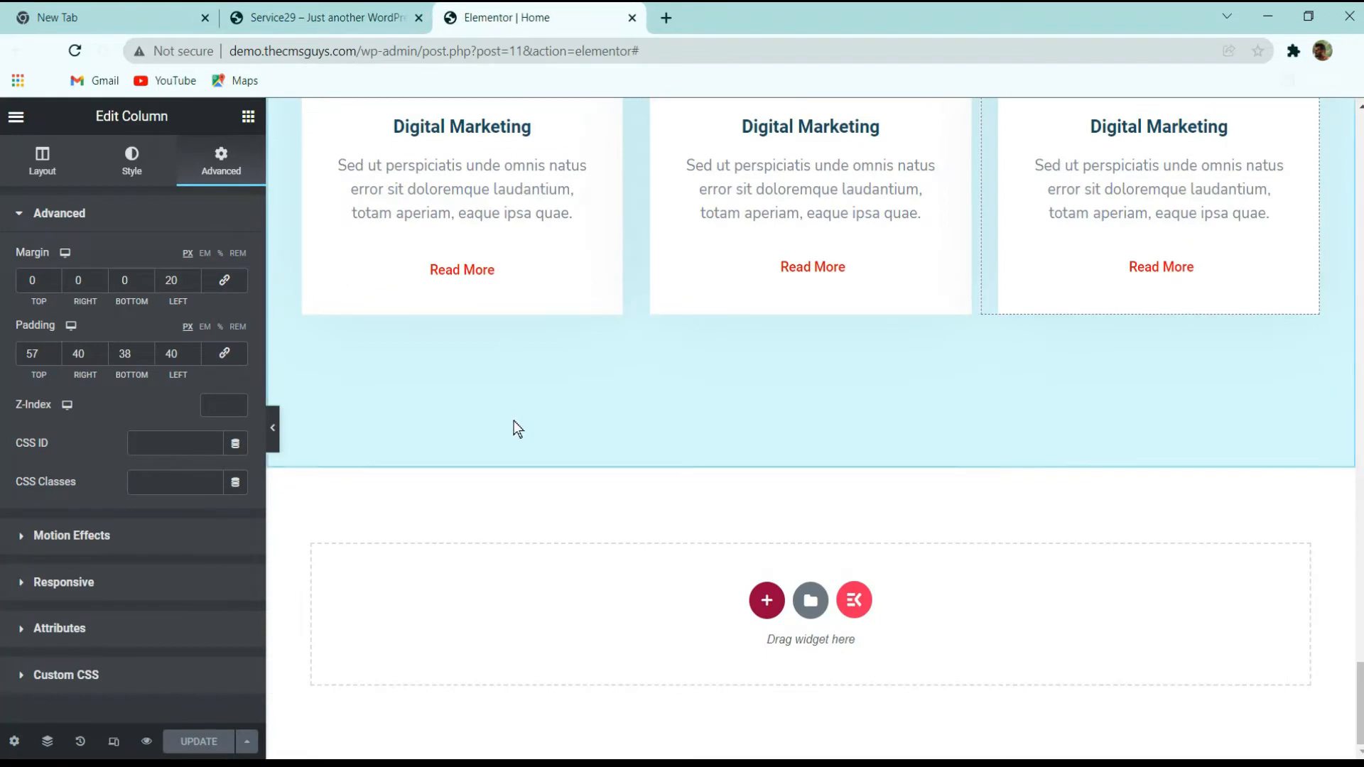
scroll(418, 384, "up", 3)
scroll(593, 476, "up", 3)
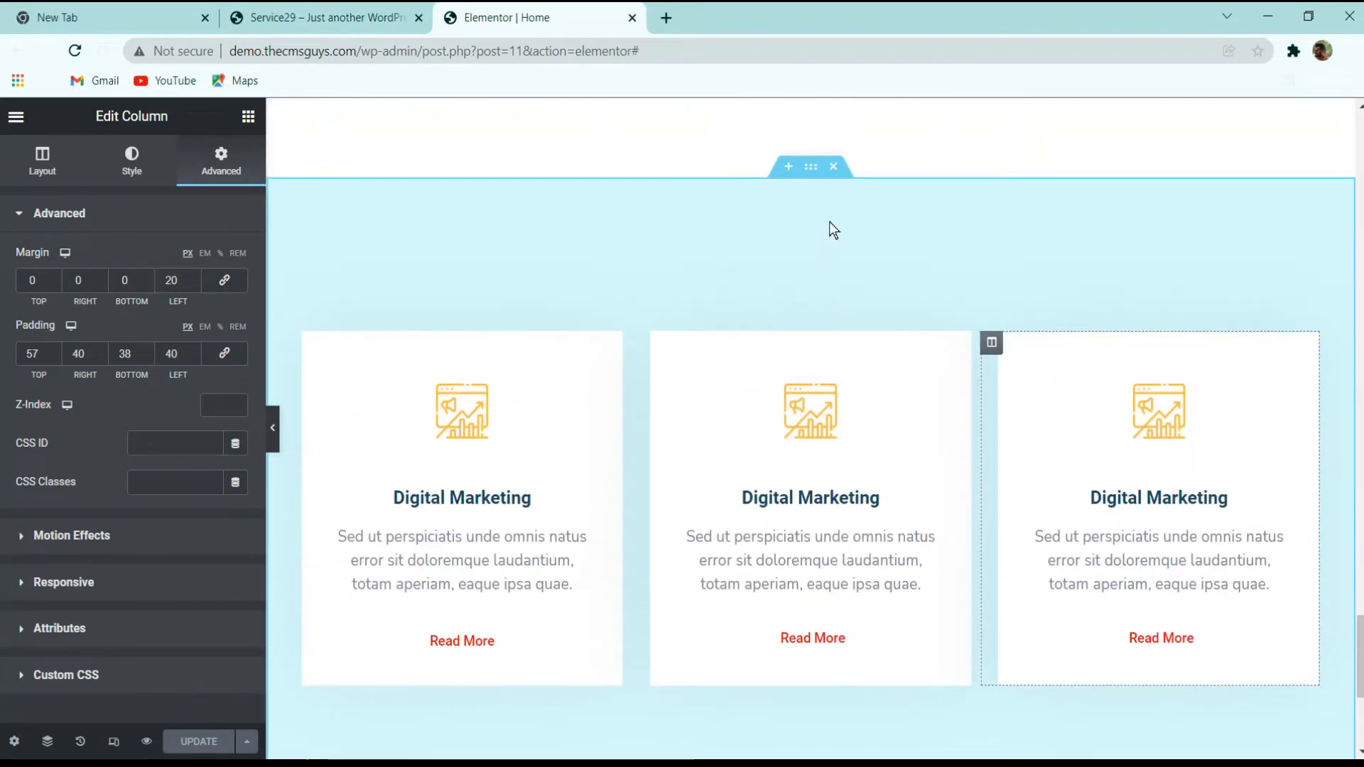
left_click(800, 186)
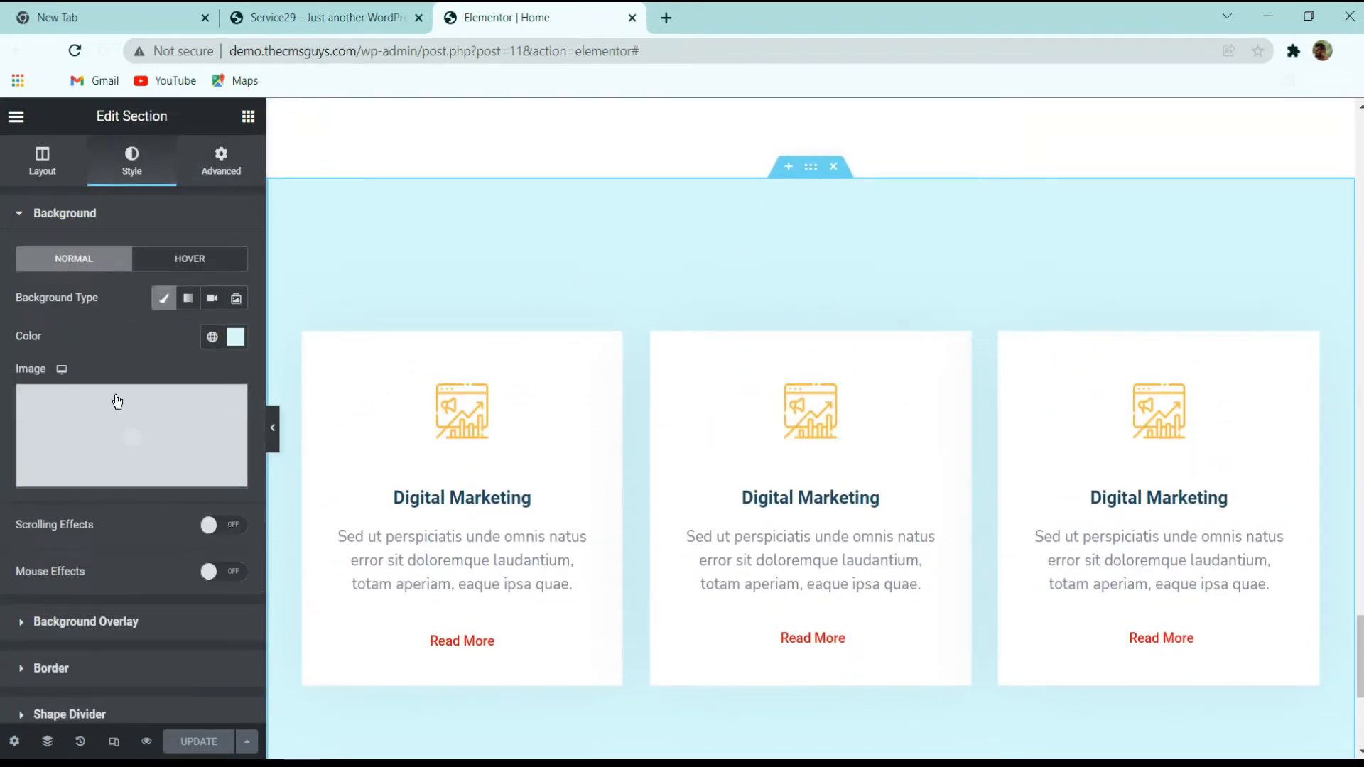
scroll(78, 419, "down", 2)
scroll(79, 448, "up", 3)
left_click(67, 171)
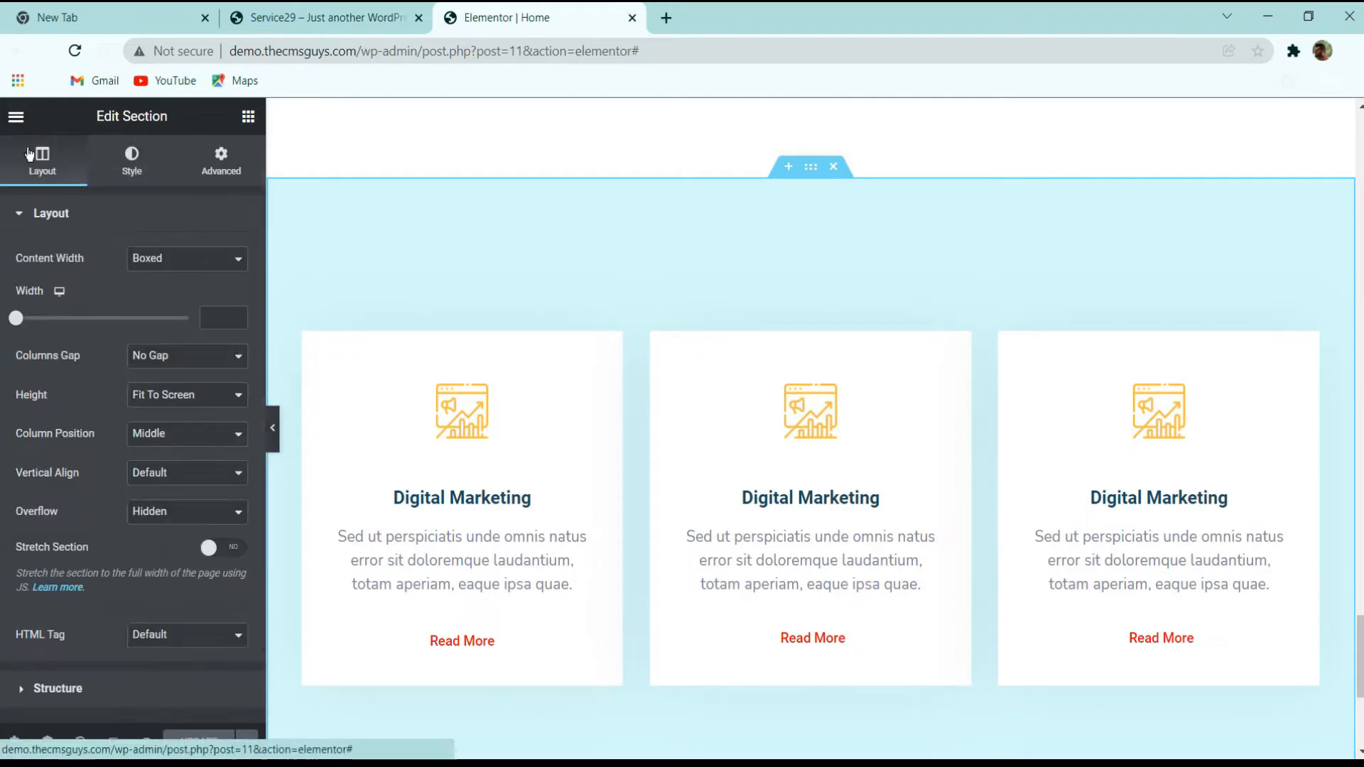
left_click(181, 395)
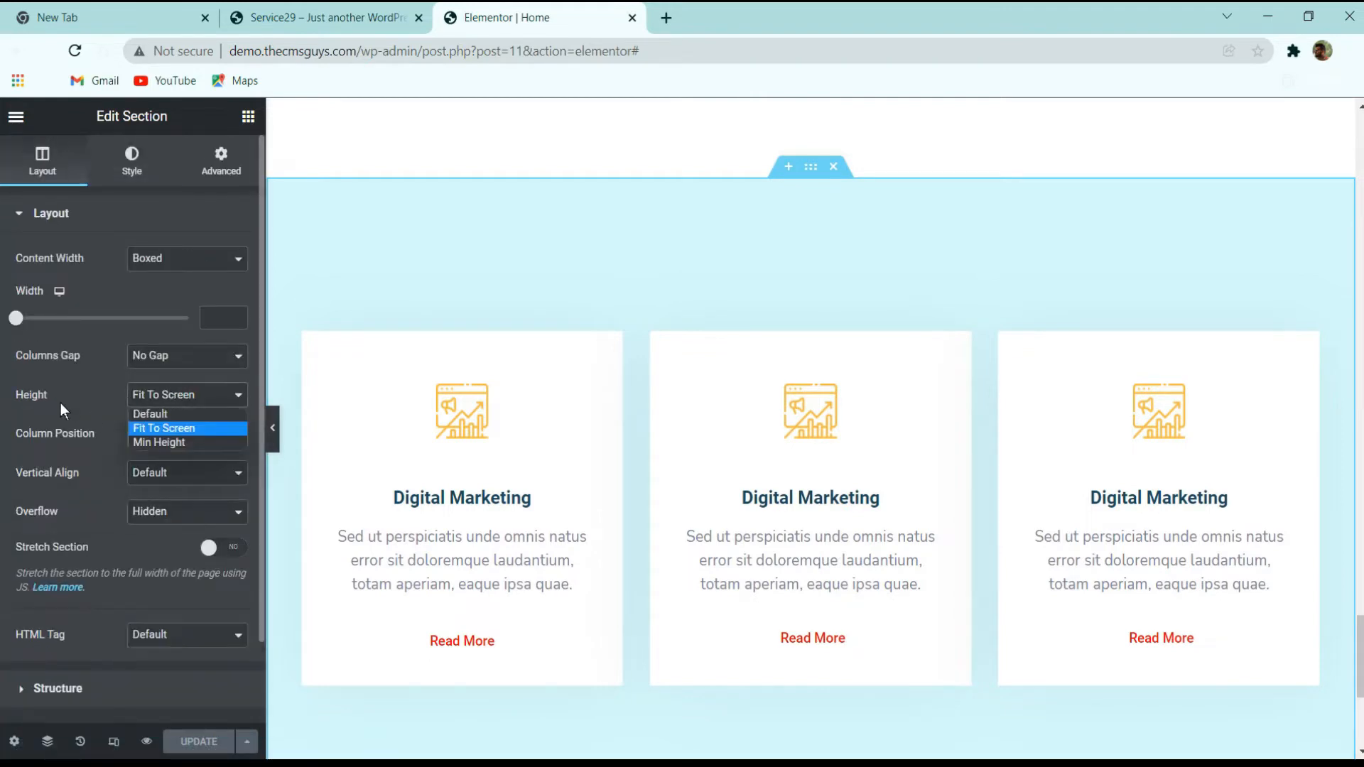
left_click(137, 416)
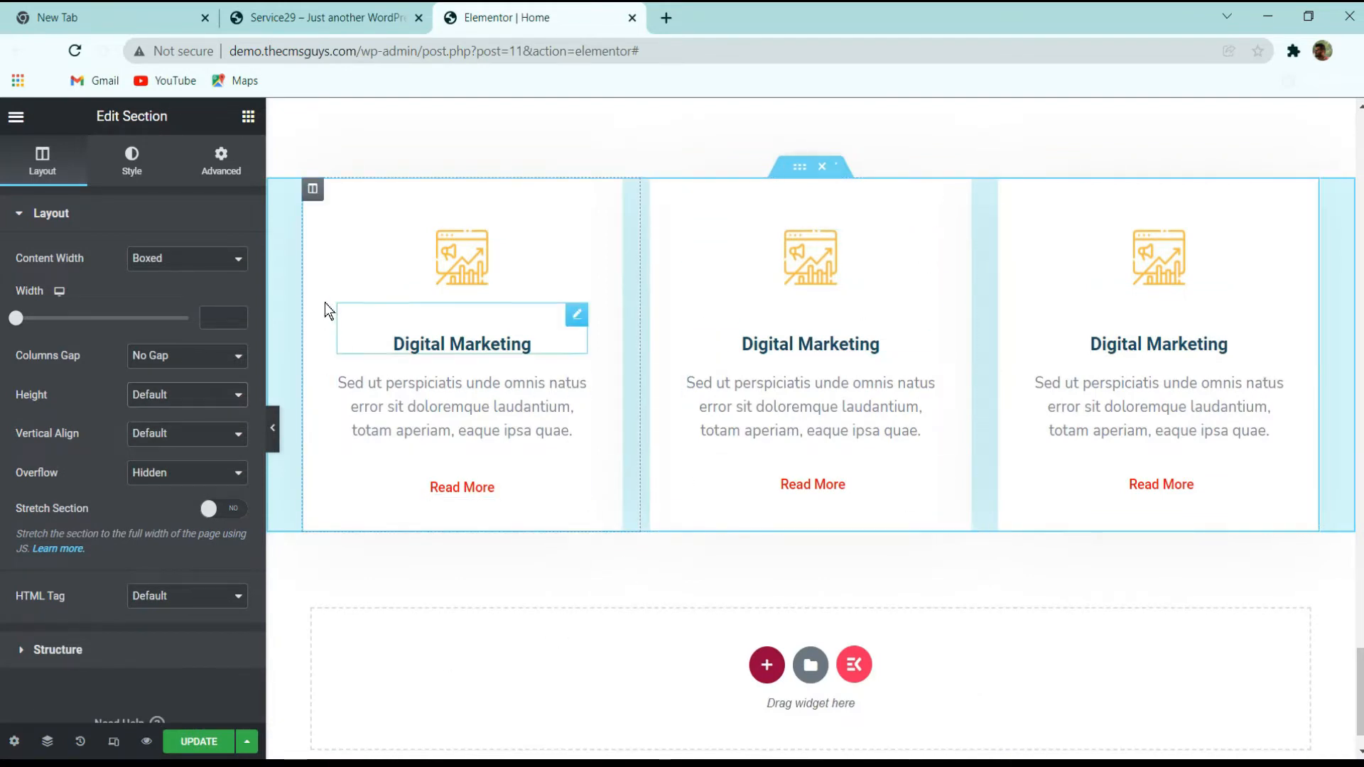
- Unlink the section's padding values and set the top and bottom padding to 100 px each
left_click(226, 152)
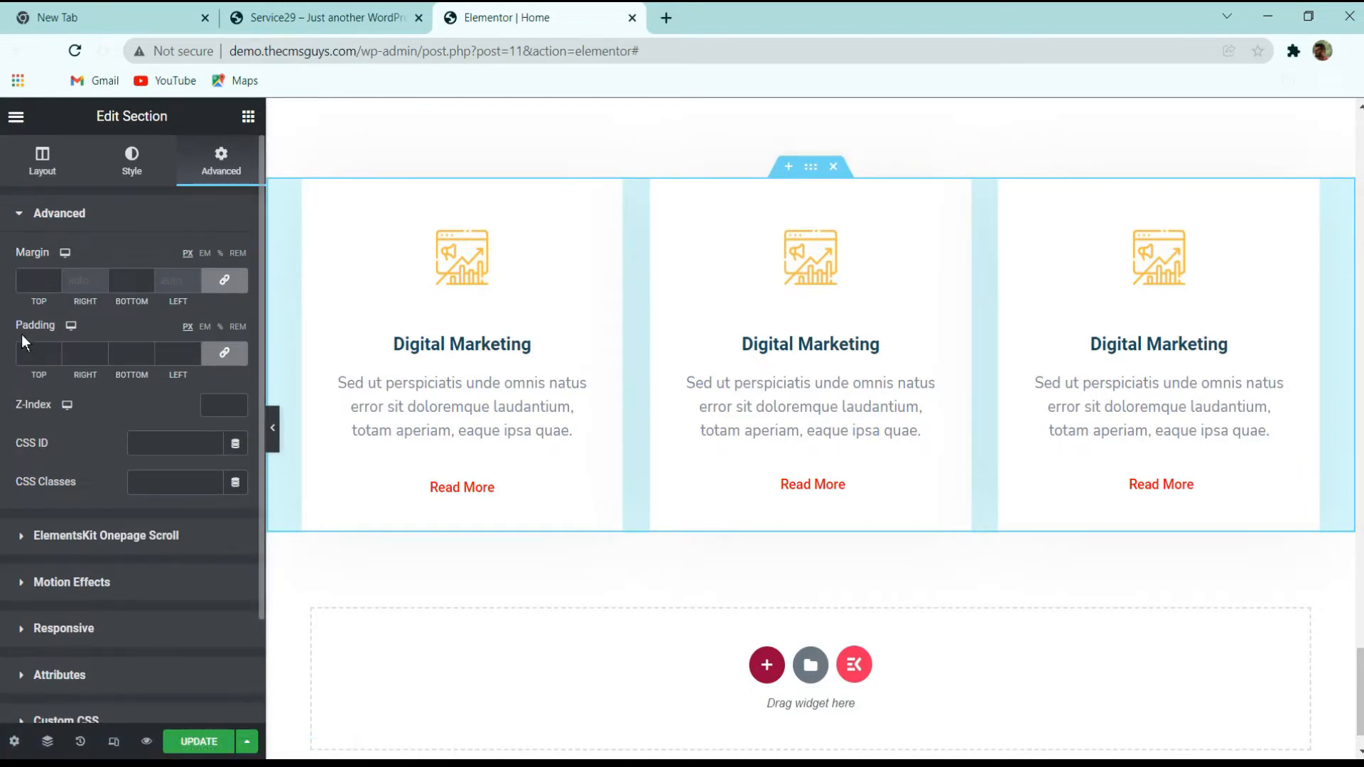
left_click(224, 360)
double_click(41, 357)
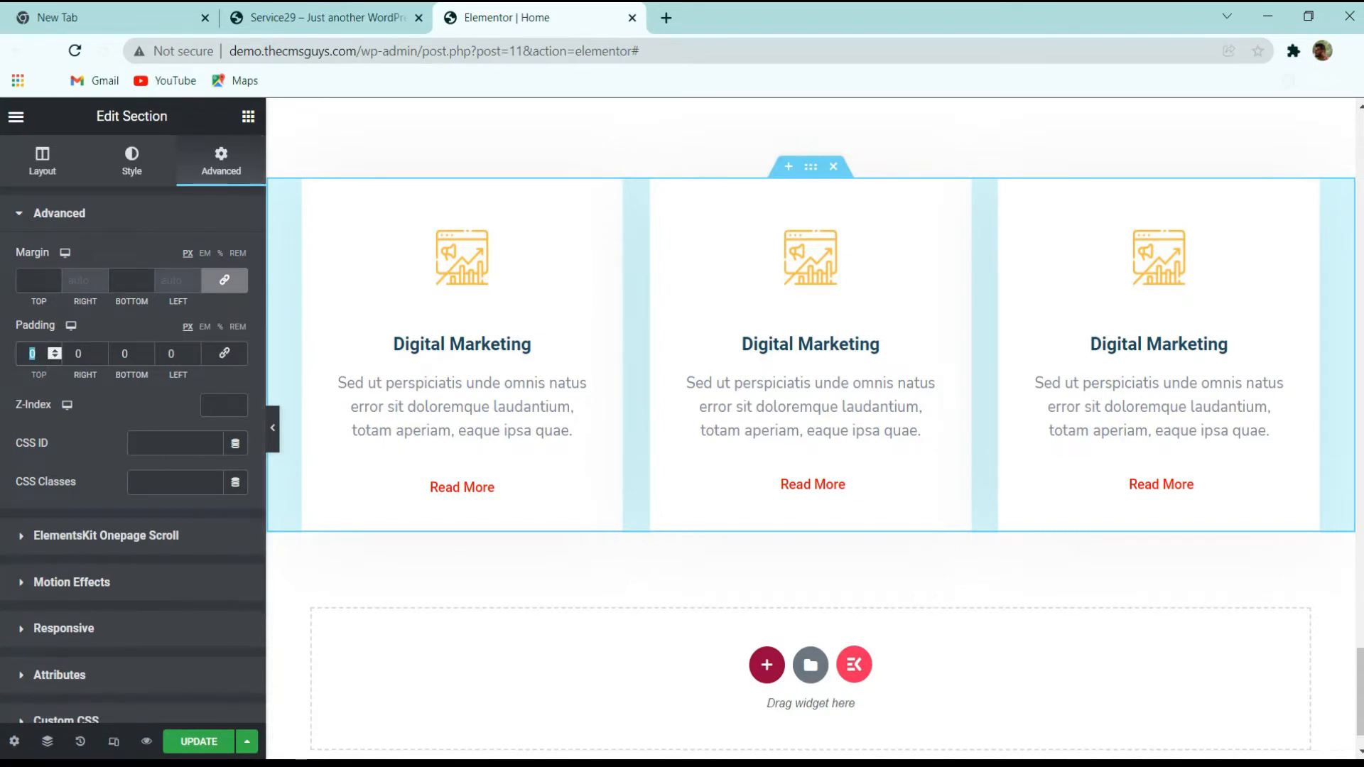
type("100")
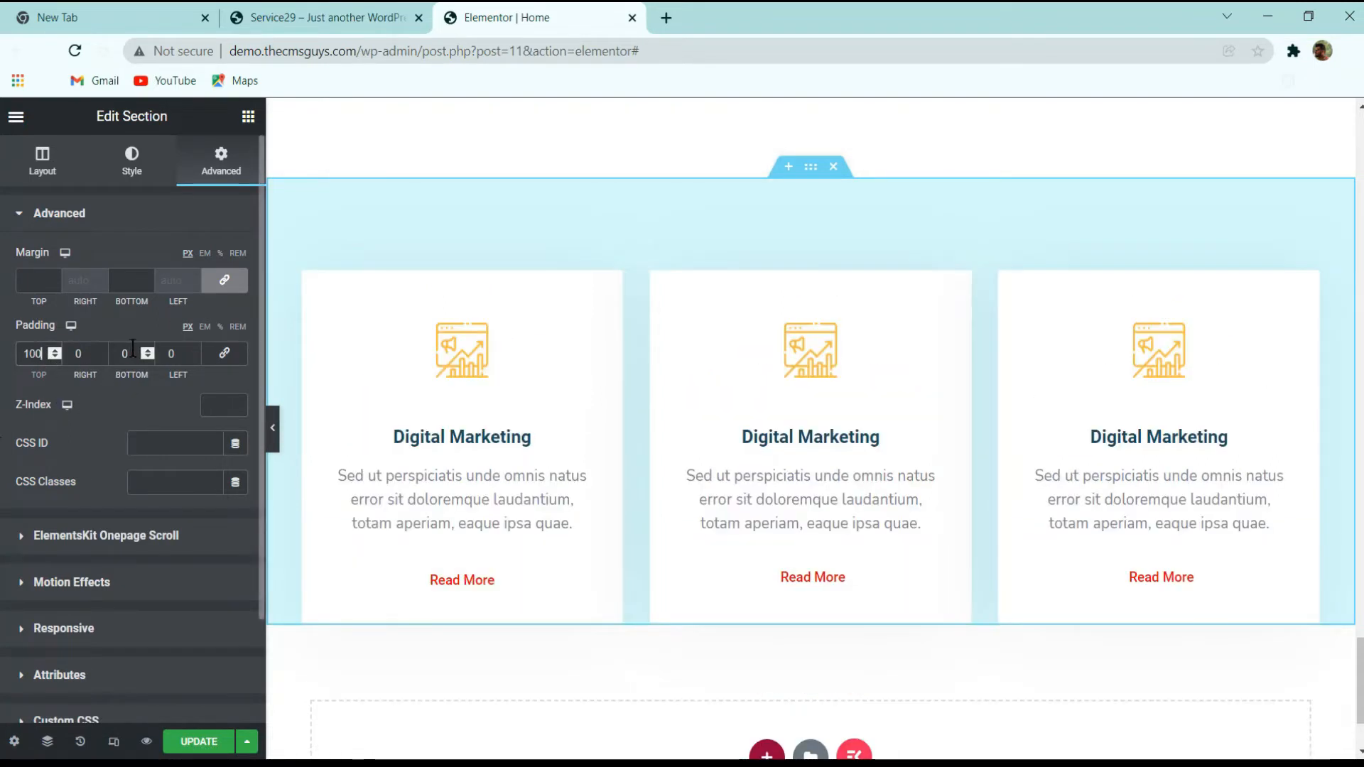
double_click(133, 348)
type("100")
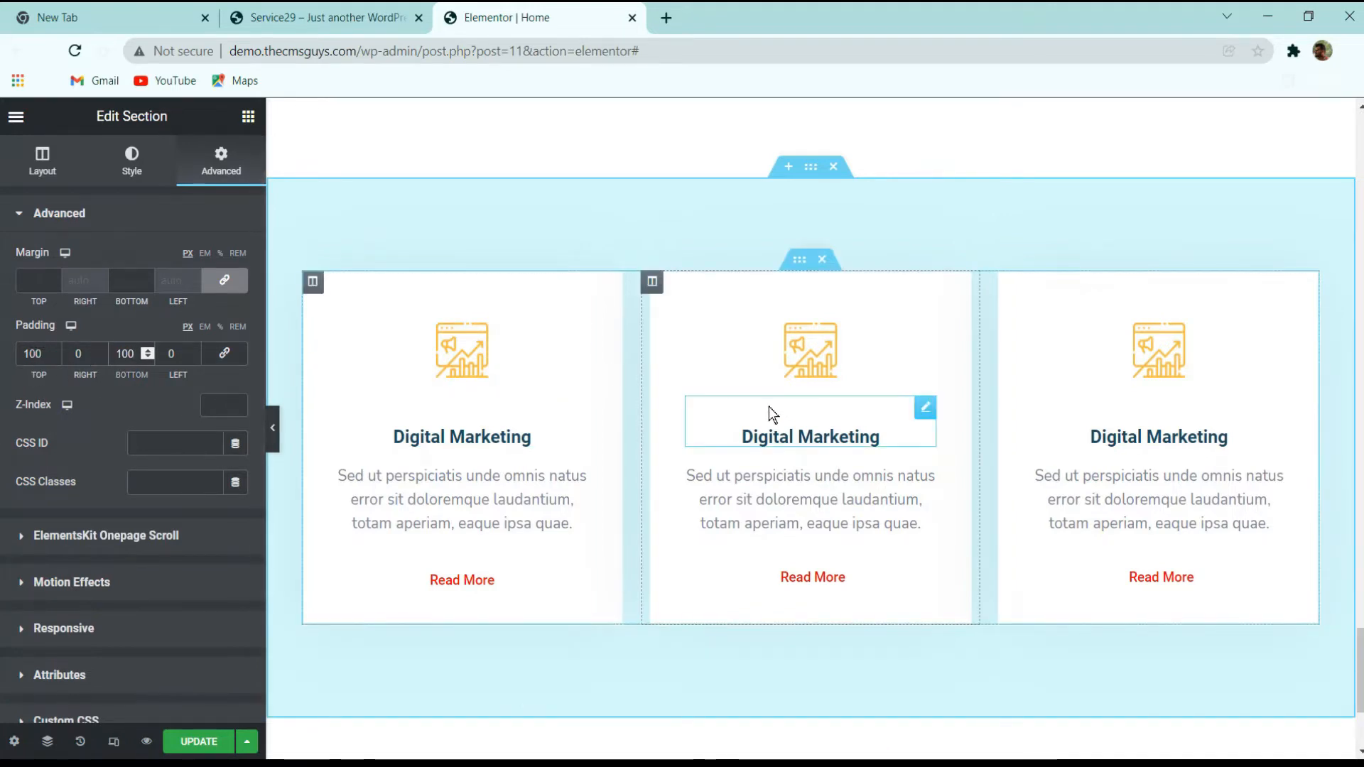
- Set the card section's top and bottom padding to 150 px each for desktop
double_click(32, 353)
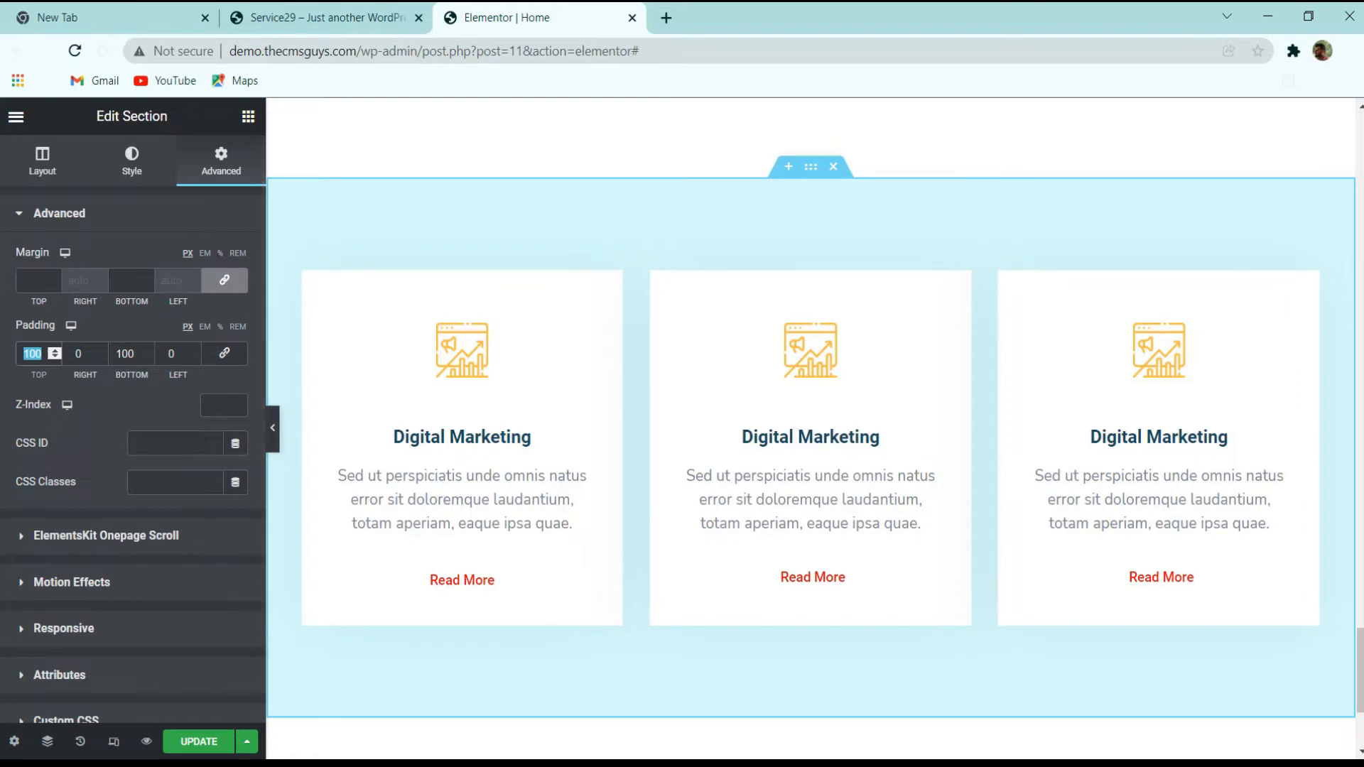
type("150")
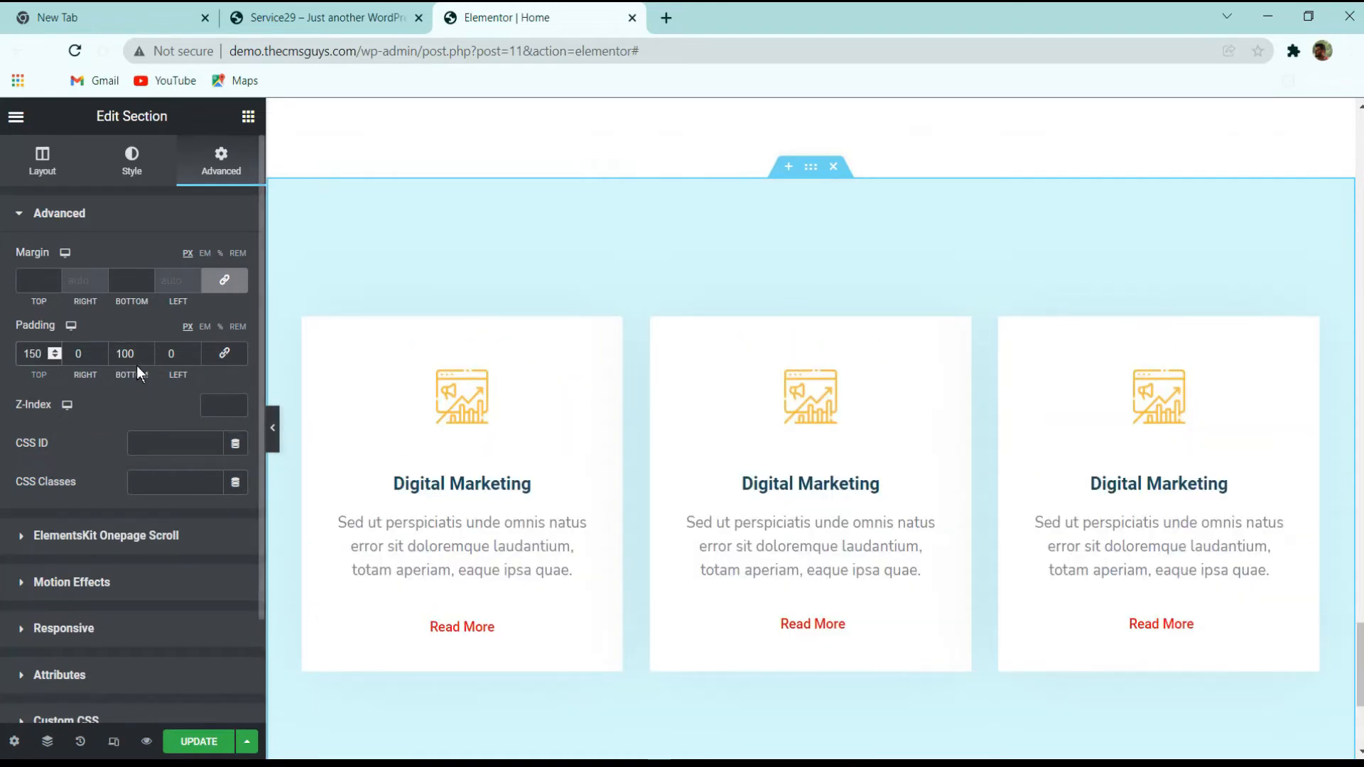
left_click_drag(136, 359, 76, 368)
type("150")
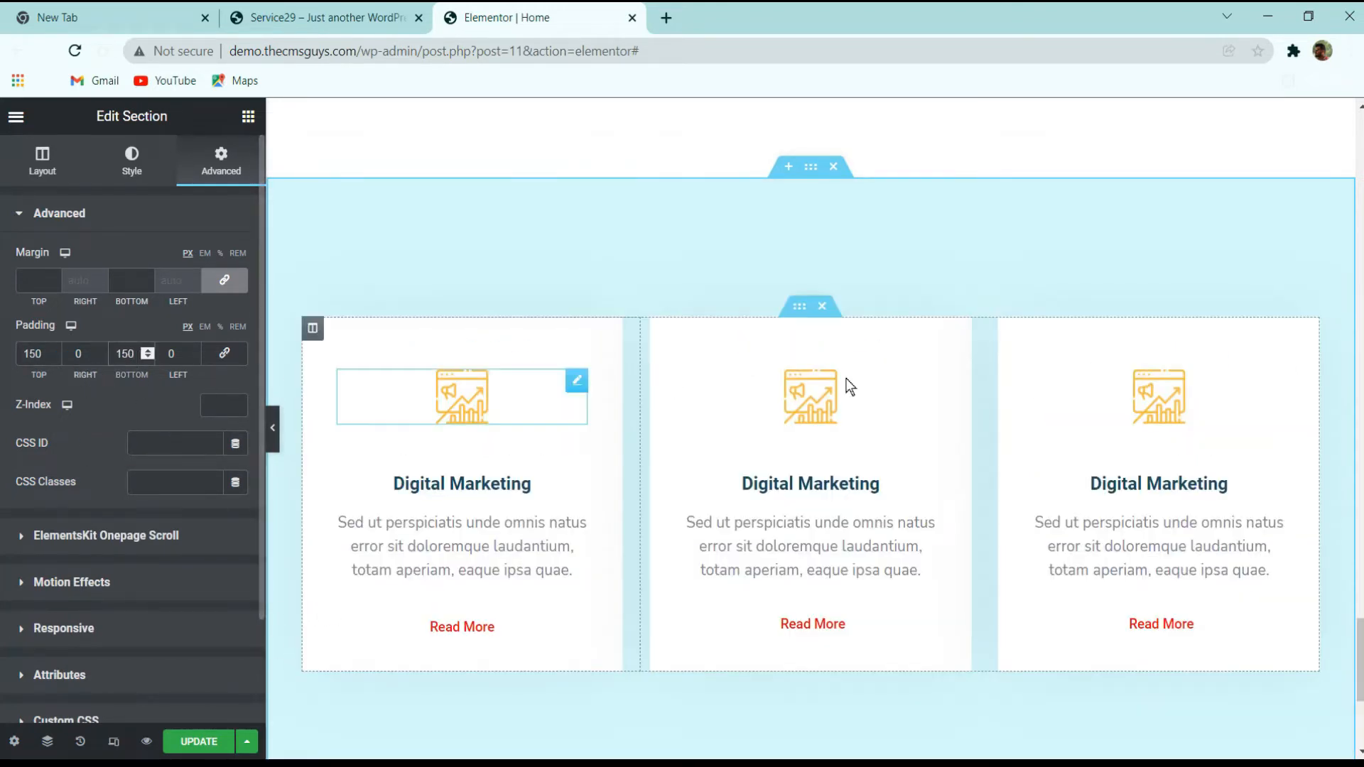
scroll(1217, 482, "down", 3)
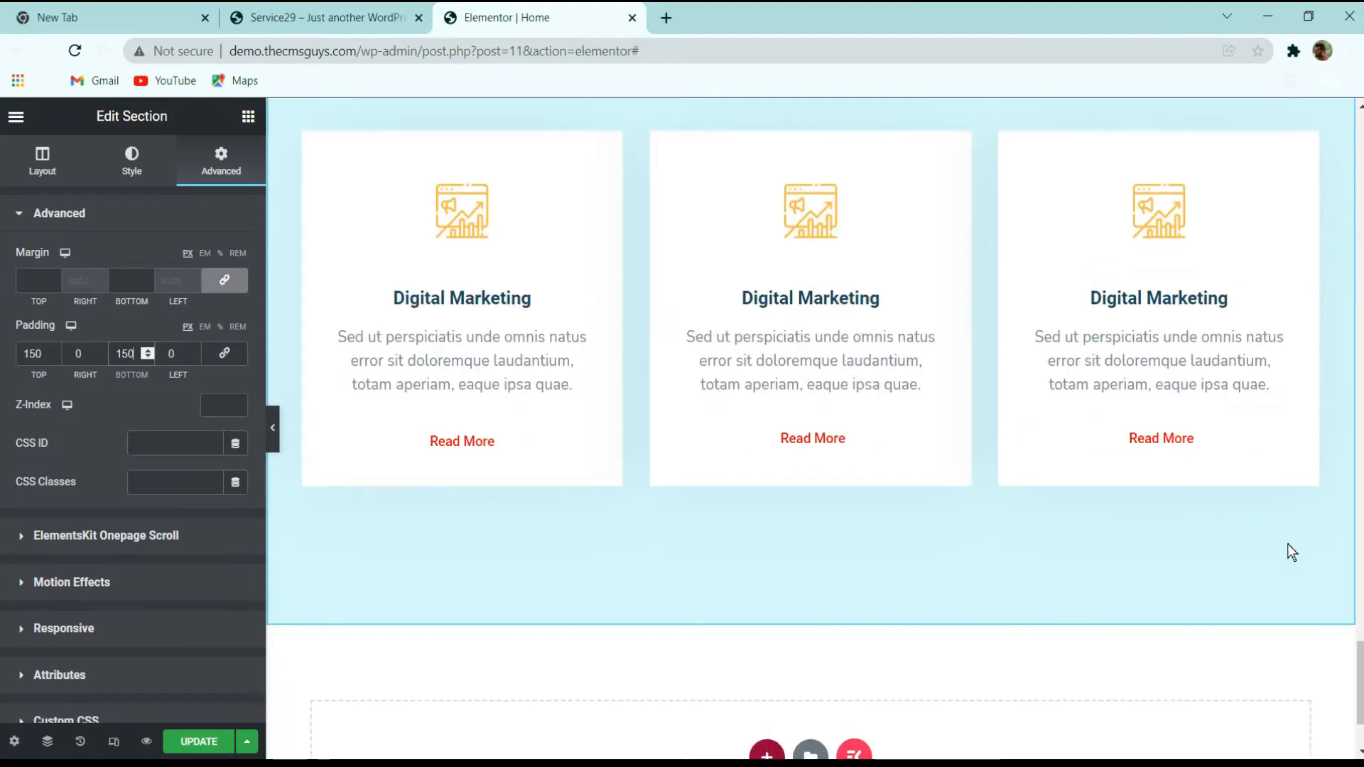
scroll(1288, 544, "up", 3)
left_click_drag(1361, 633, 1362, 639)
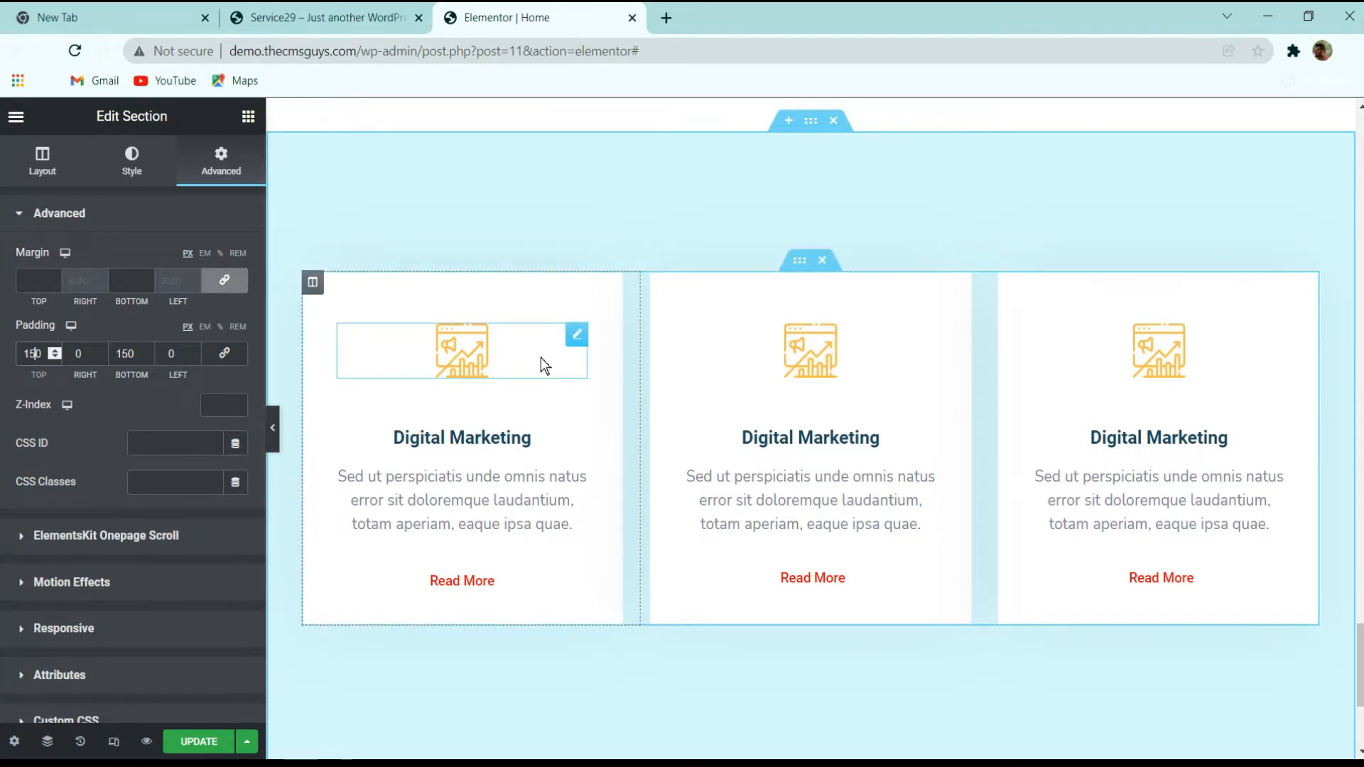
- Switch to the tablet preview, unlink the card section's padding values and set its top padding to 80 px
left_click(110, 743)
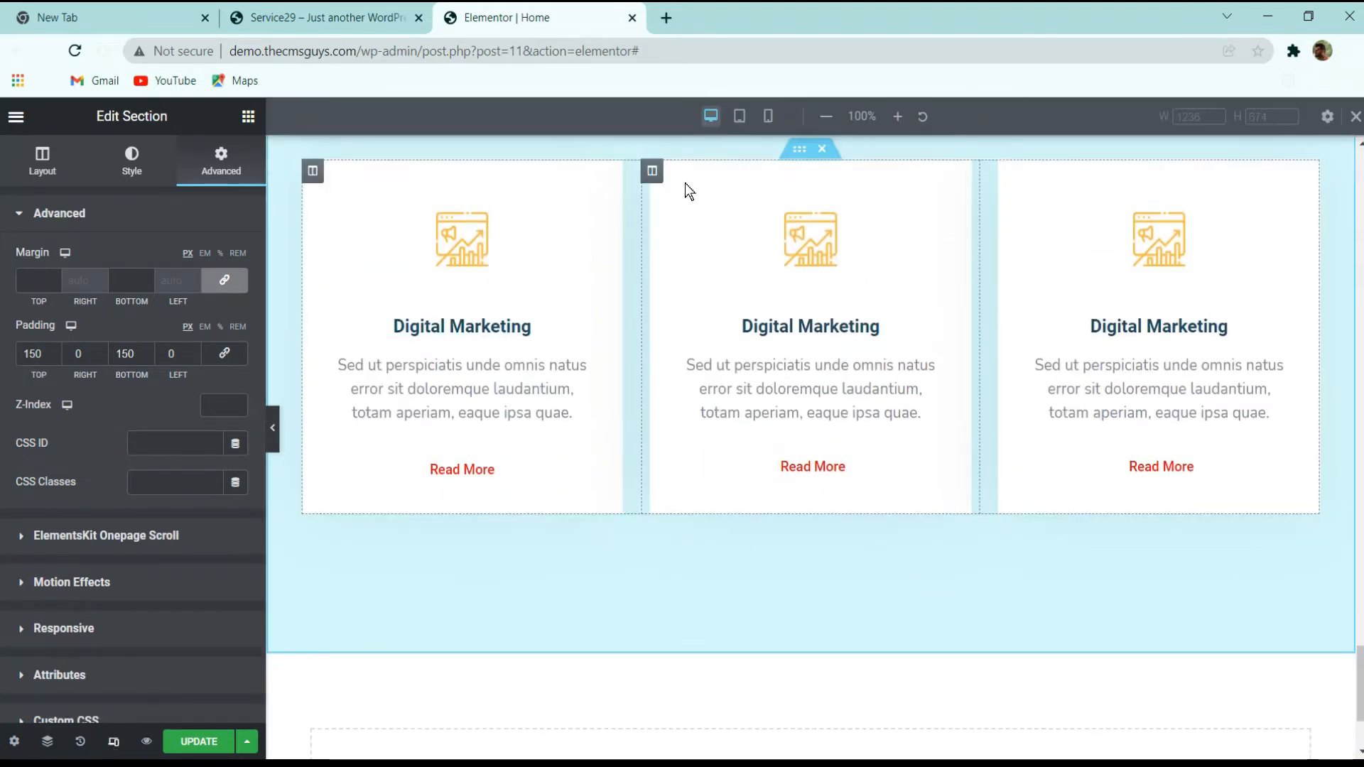
left_click(739, 127)
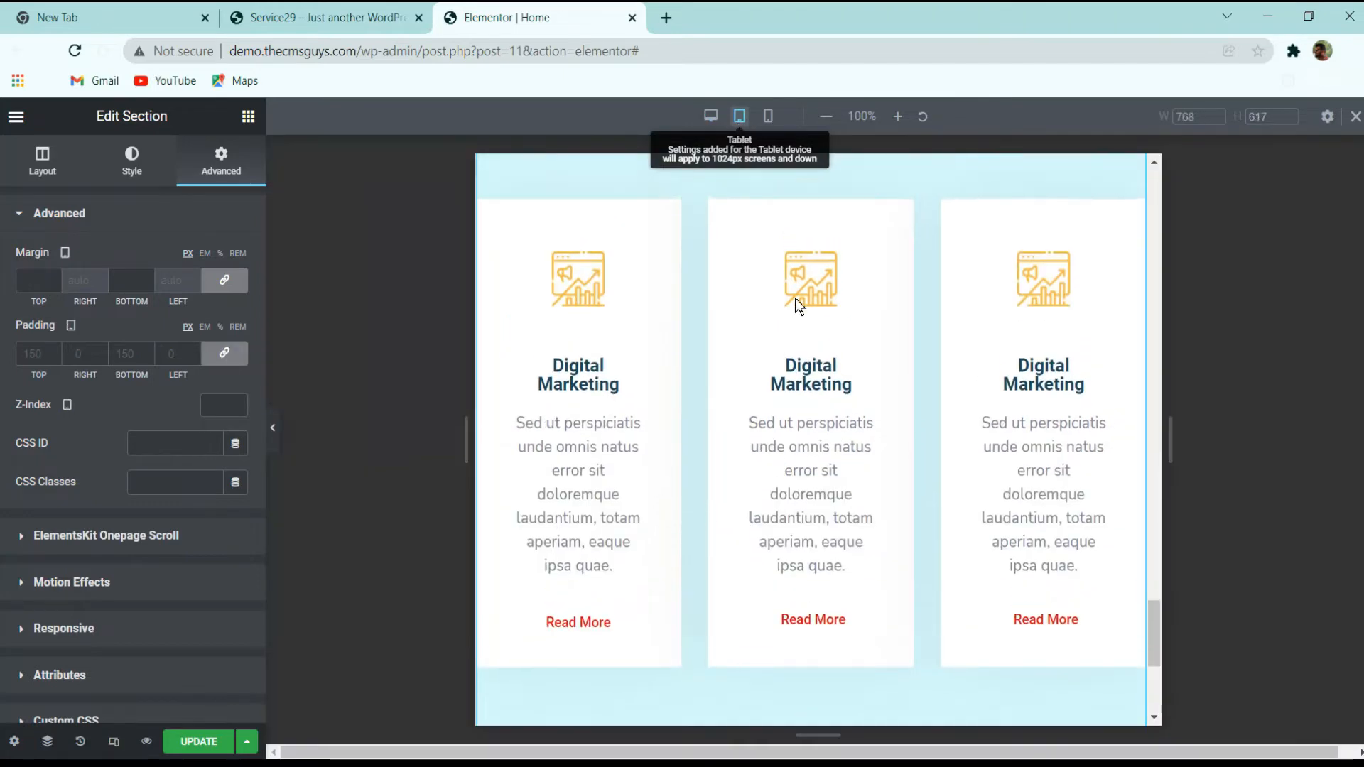
scroll(810, 327, "up", 5)
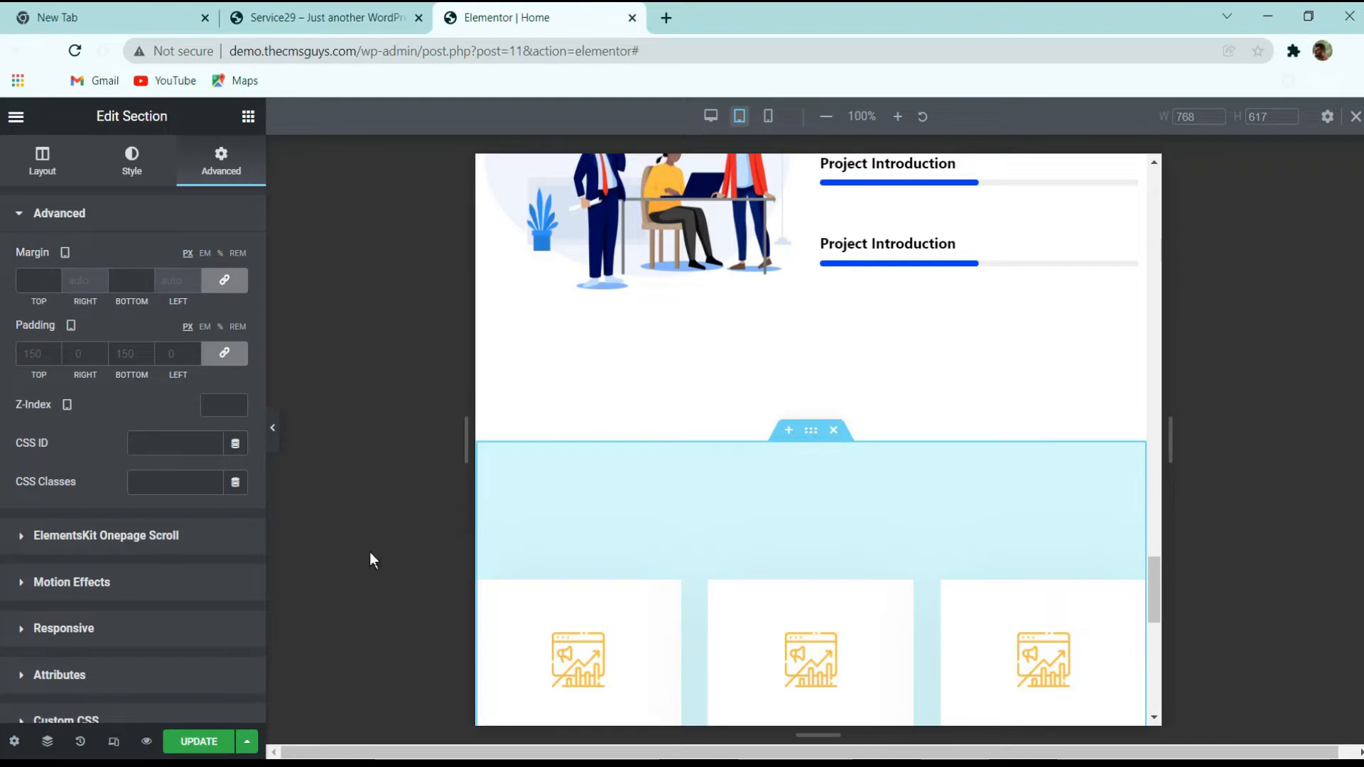
left_click(218, 356)
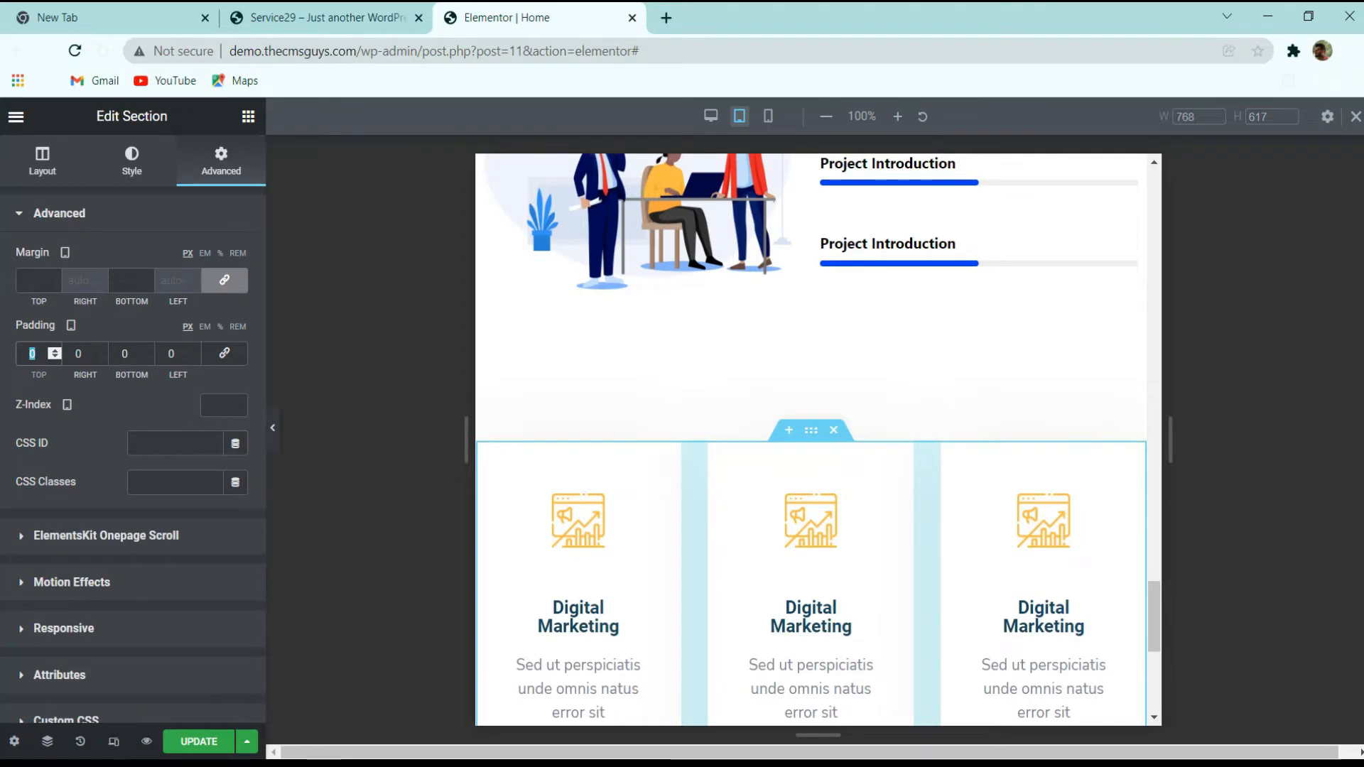
type("100")
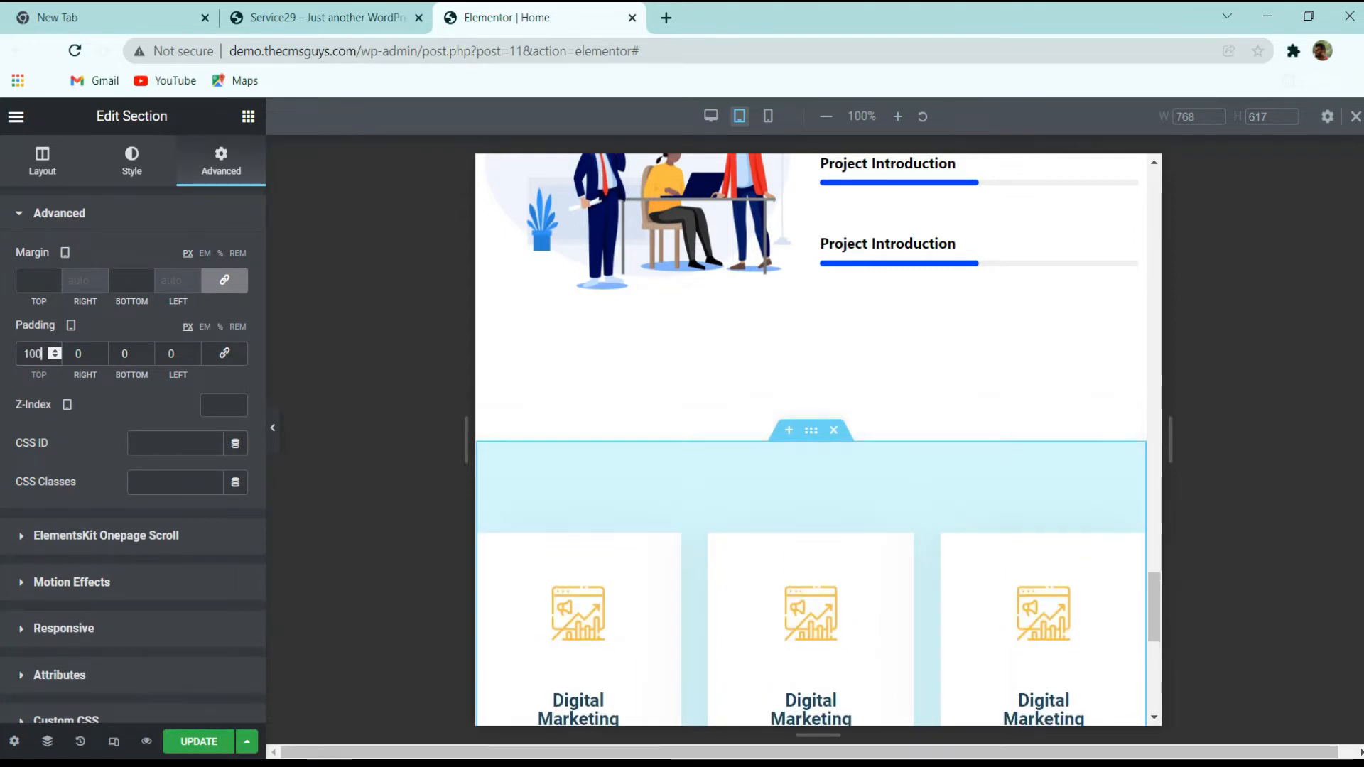
key("BackSpace")
key("BackSpace")
key("BackSpace")
type("80")
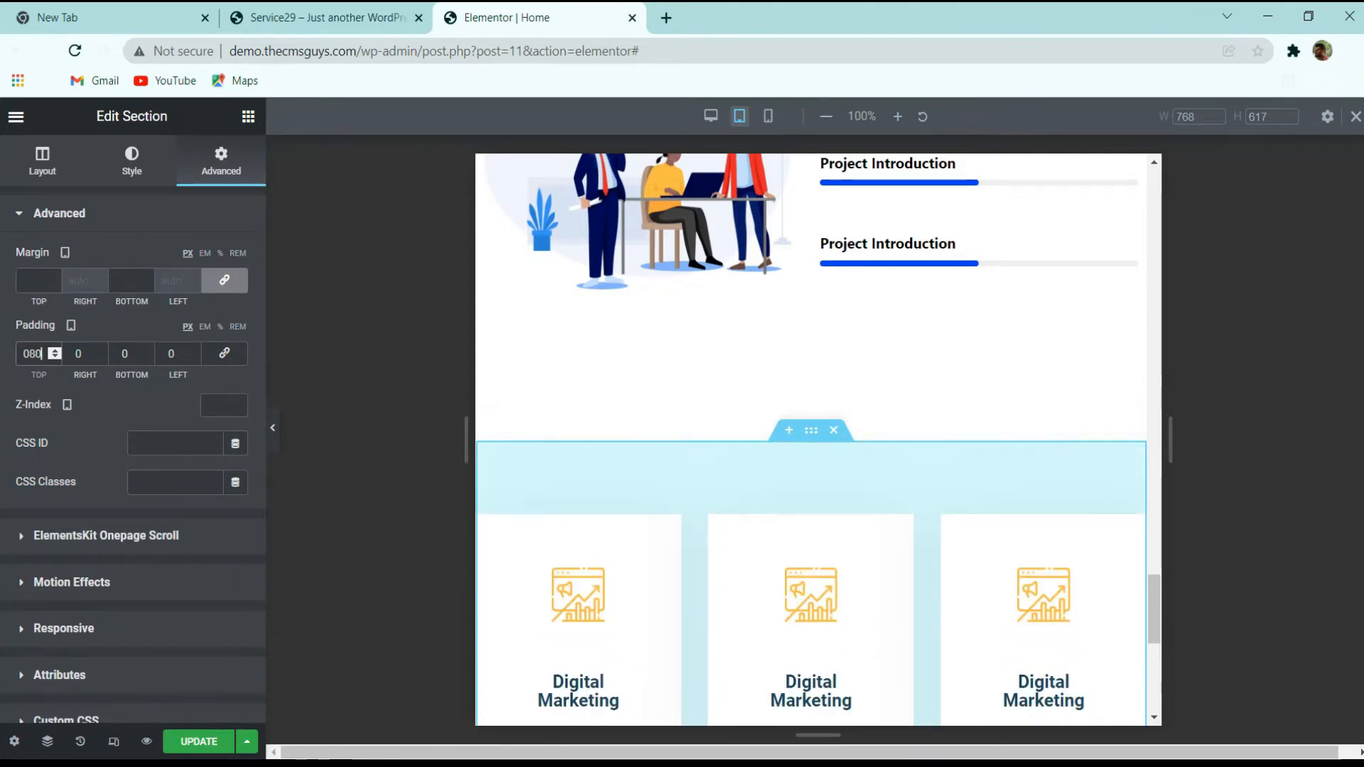
- Set the card section's bottom padding to 80 px for tablet and check the spacing around the cards
left_click_drag(128, 351, 100, 353)
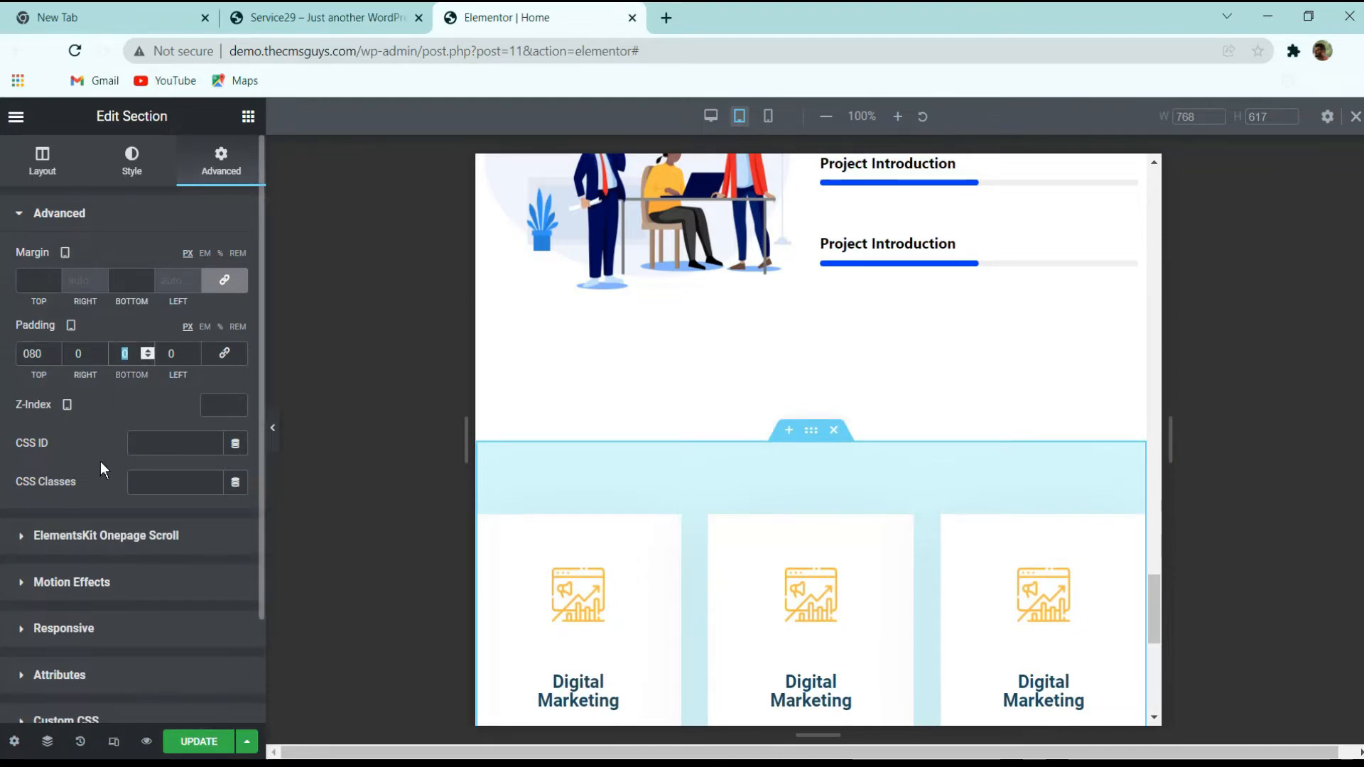
type("50")
key("BackSpace")
key("BackSpace")
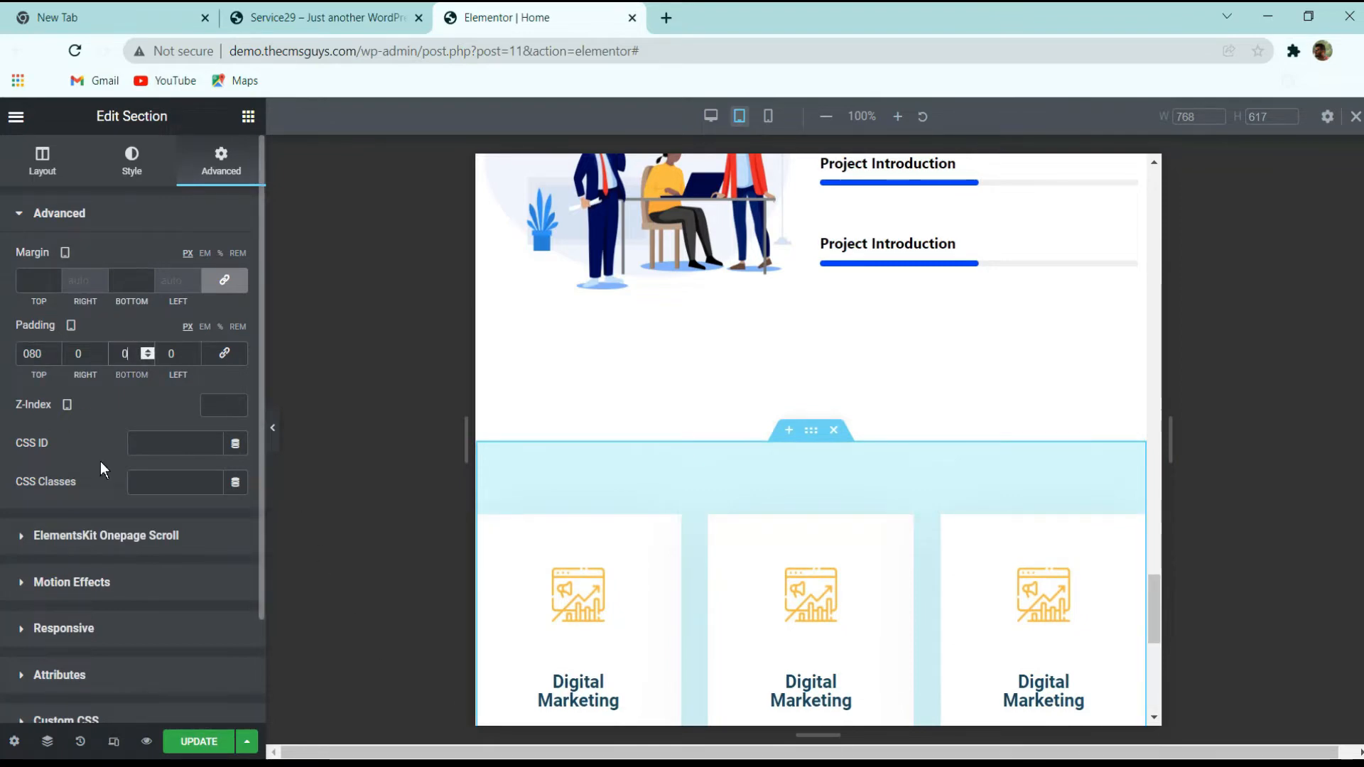
type("080")
scroll(1003, 437, "down", 7)
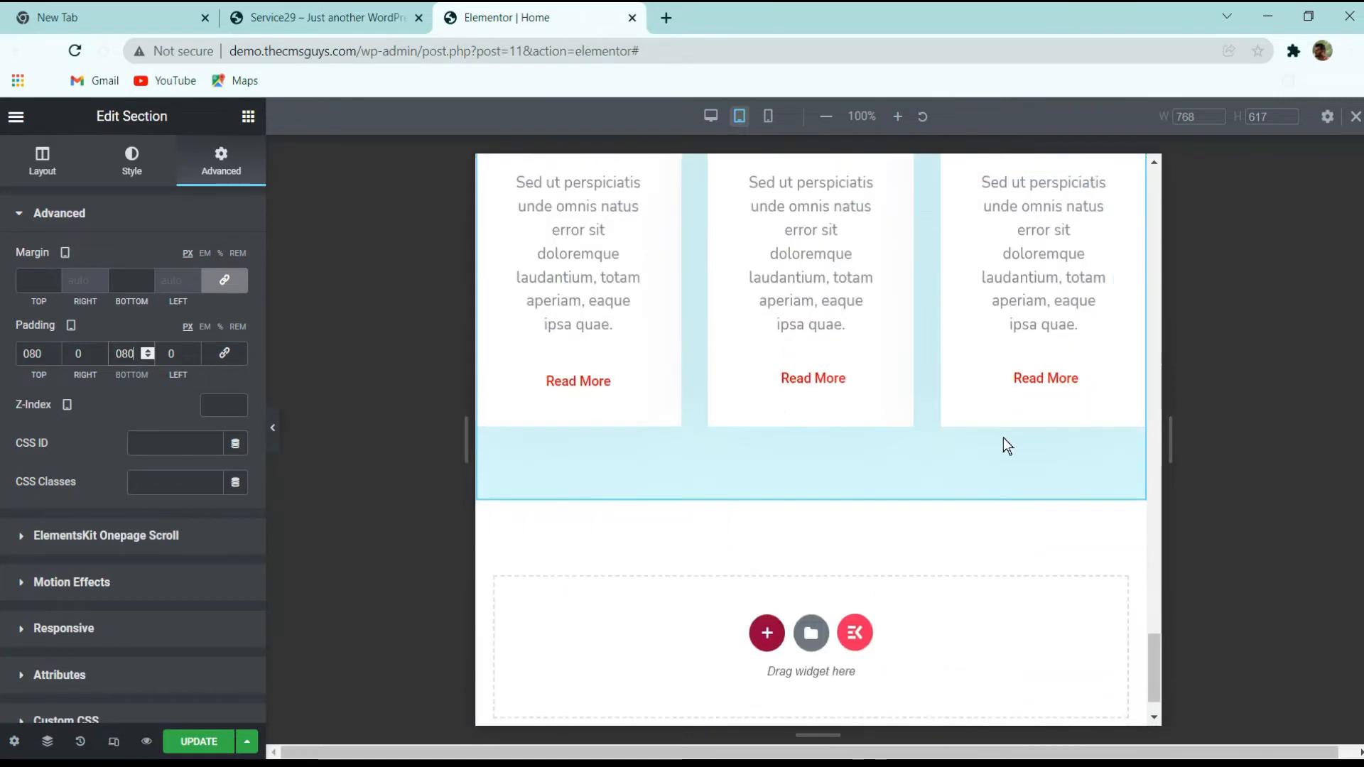
scroll(984, 484, "up", 3)
scroll(832, 395, "up", 3)
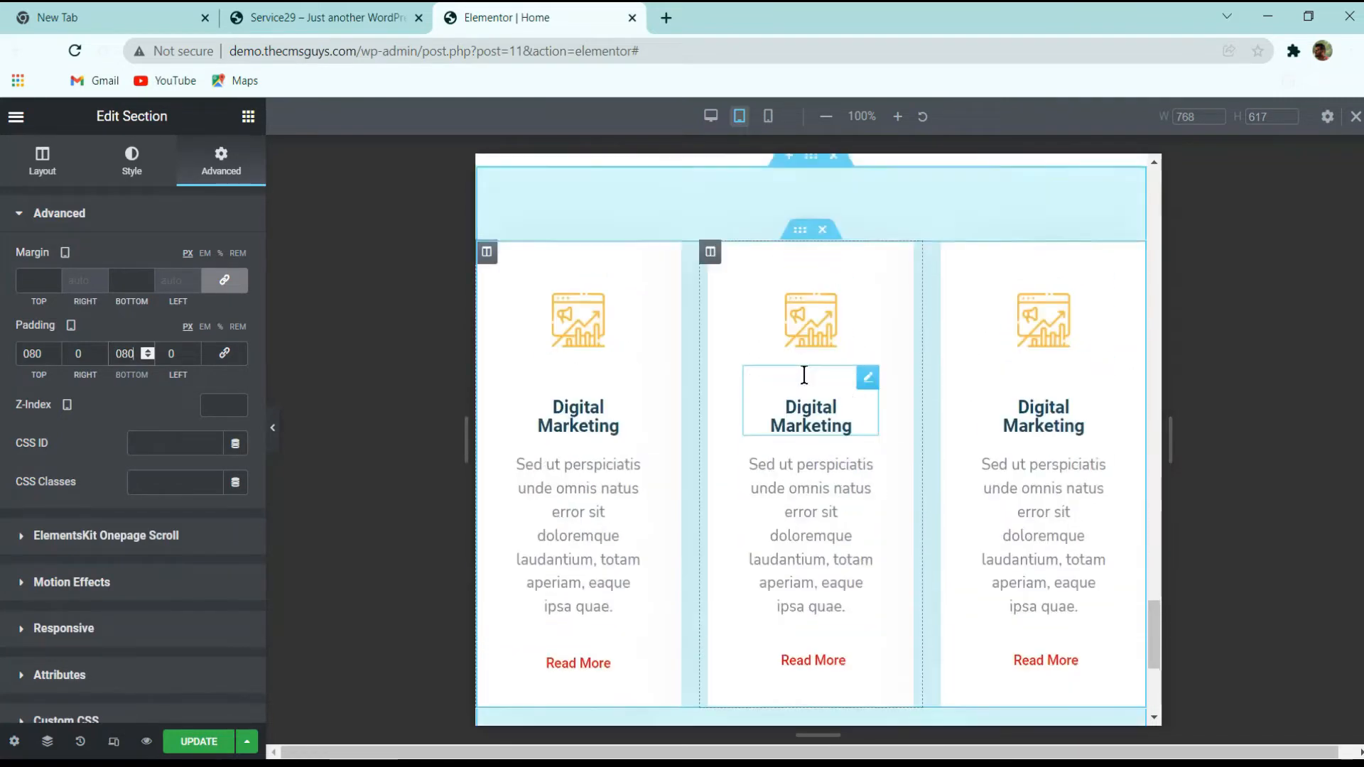
- Switch to the mobile preview, unlink the card section's padding values and set its top padding to 50 px
left_click(768, 119)
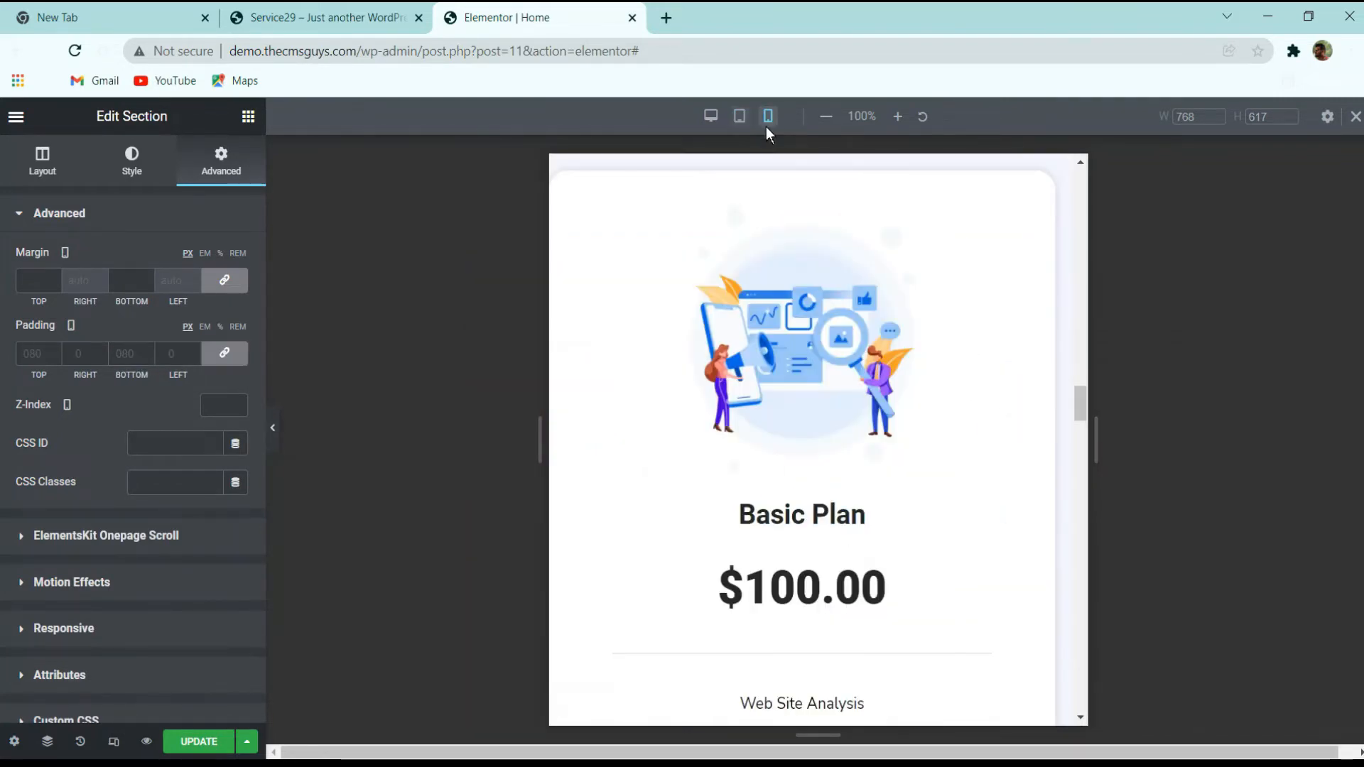
scroll(803, 327, "down", 10)
scroll(807, 348, "down", 5)
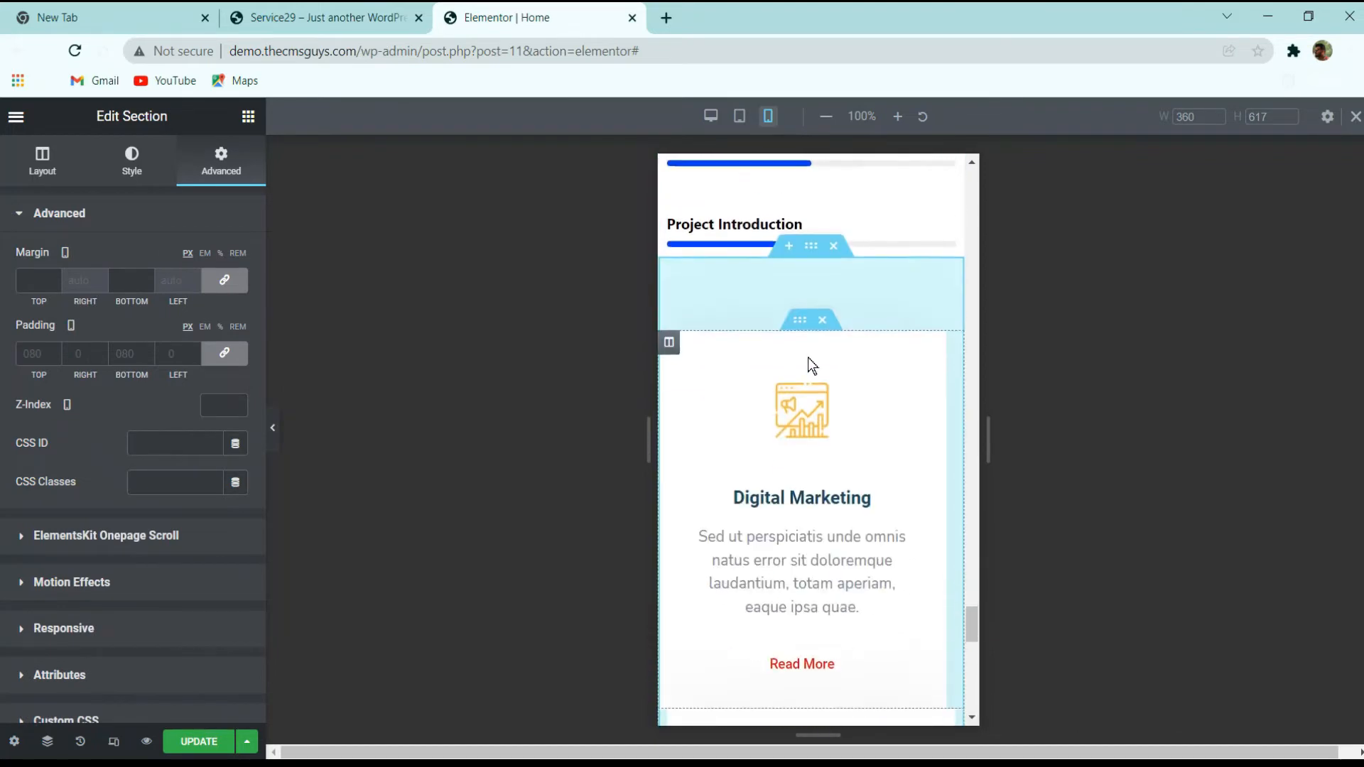
scroll(815, 317, "up", 3)
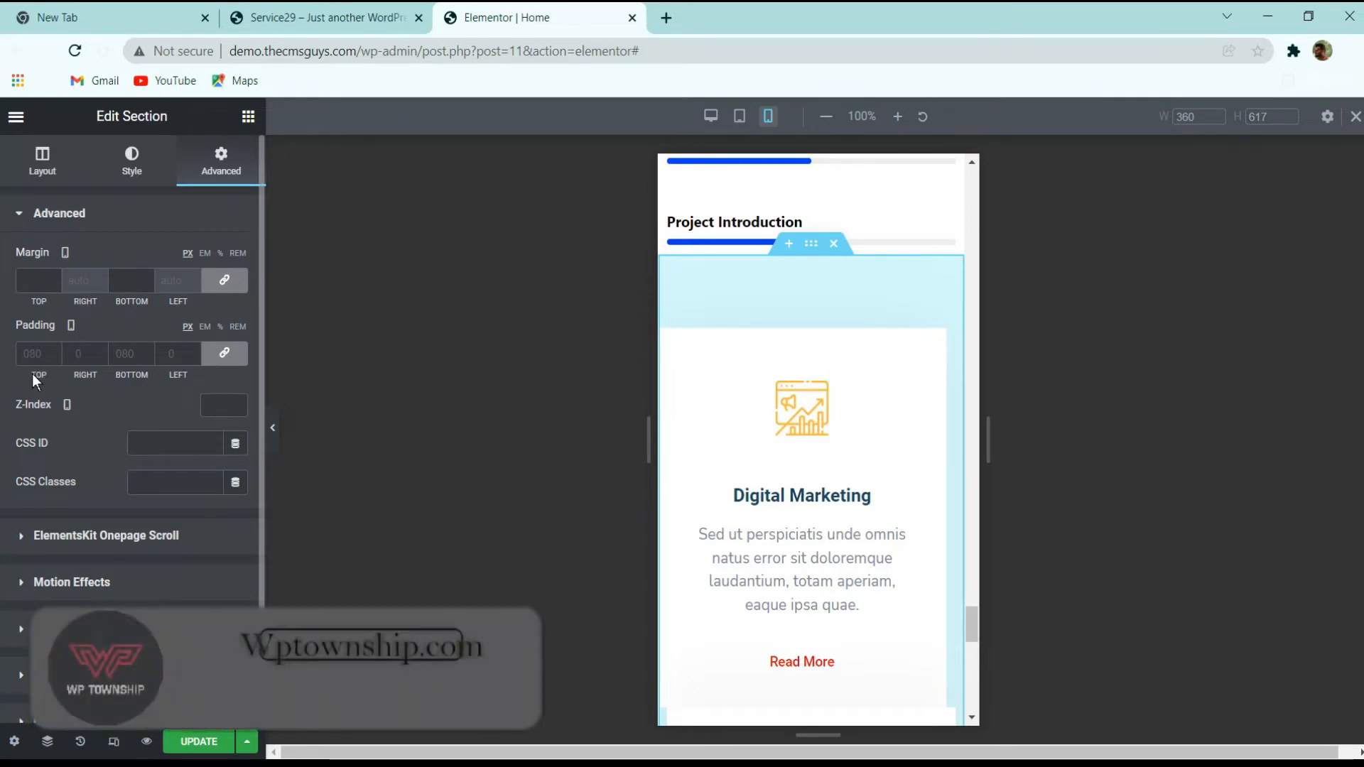
left_click(223, 354)
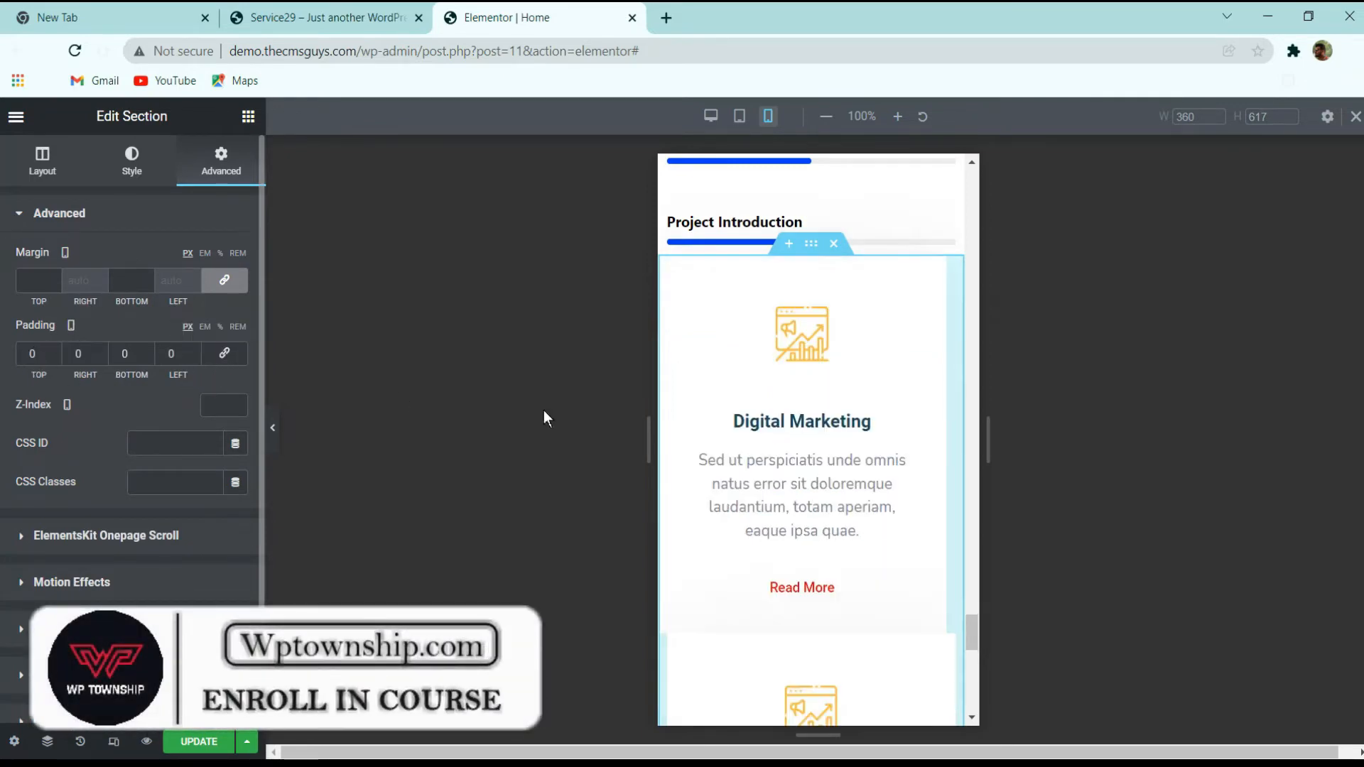
double_click(33, 354)
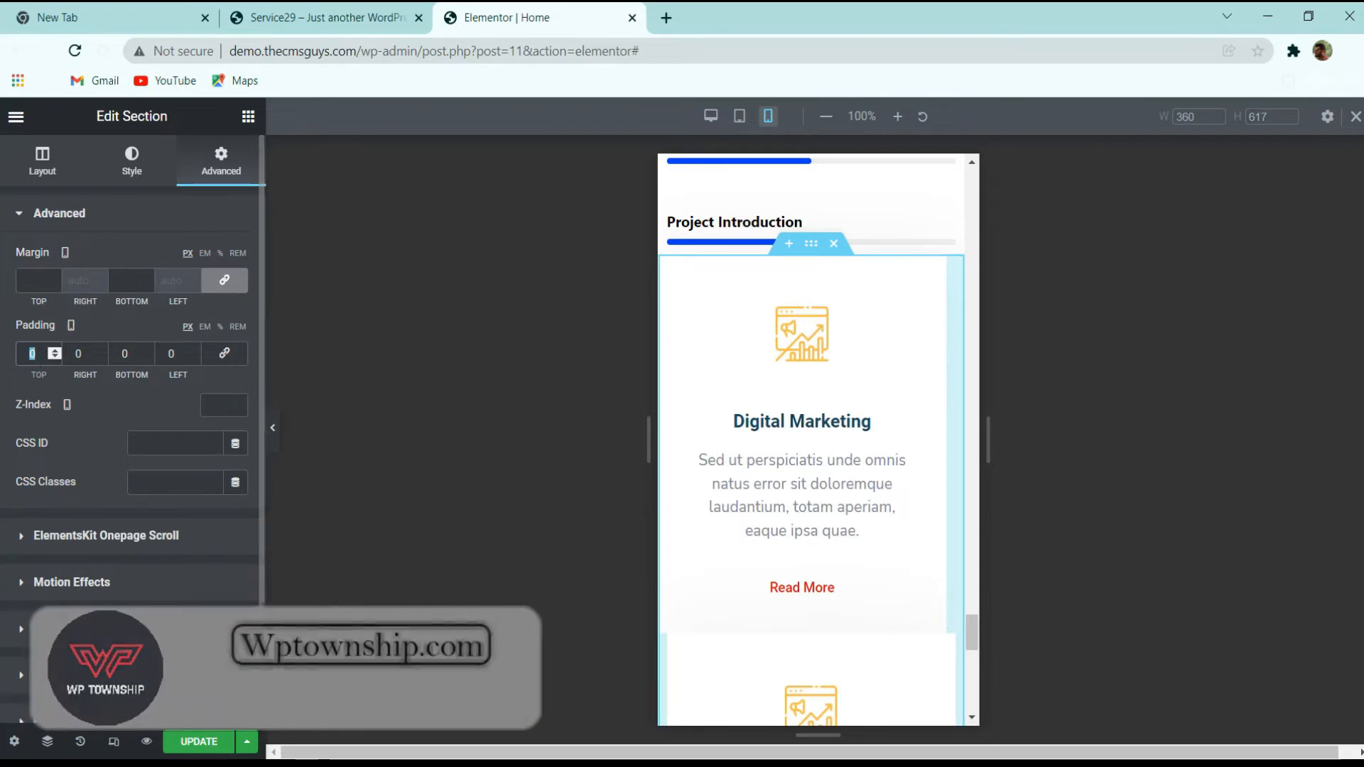
key("Up")
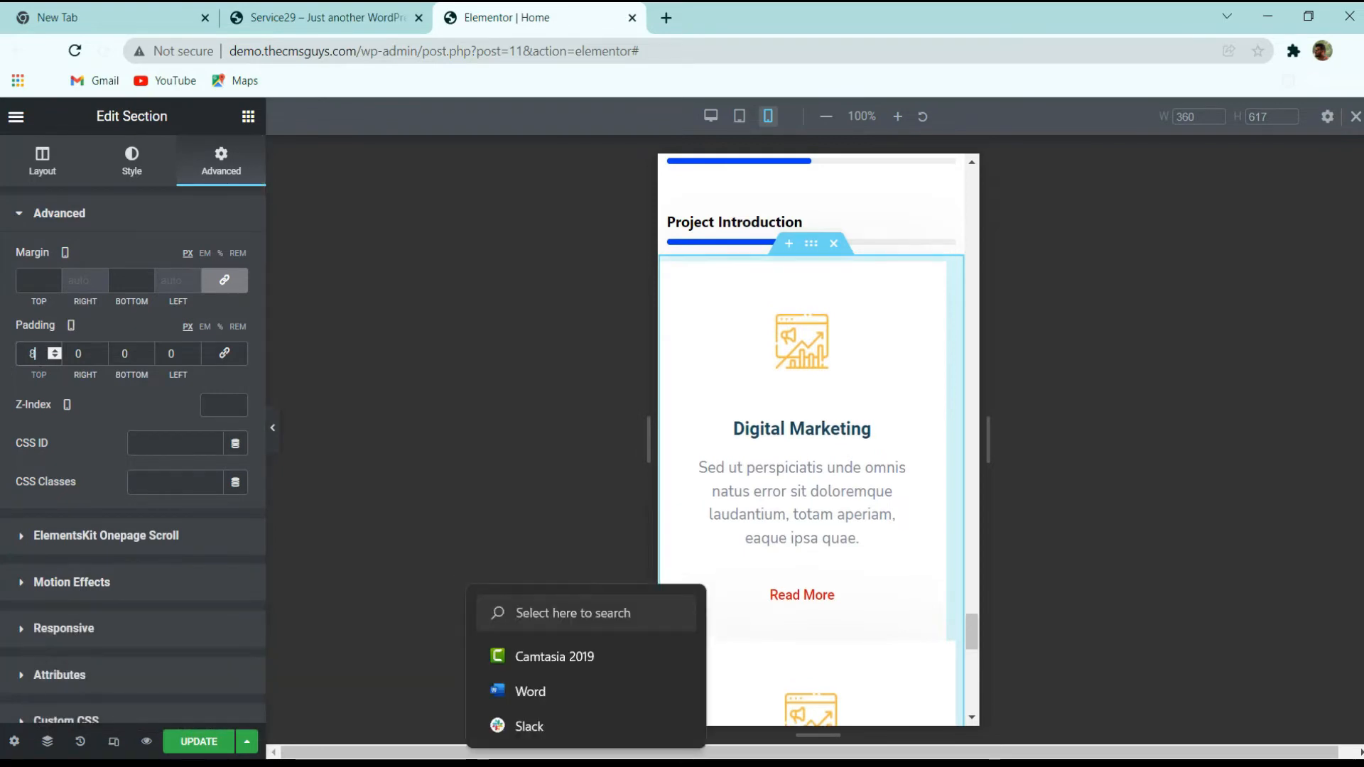
key("Down")
type("50")
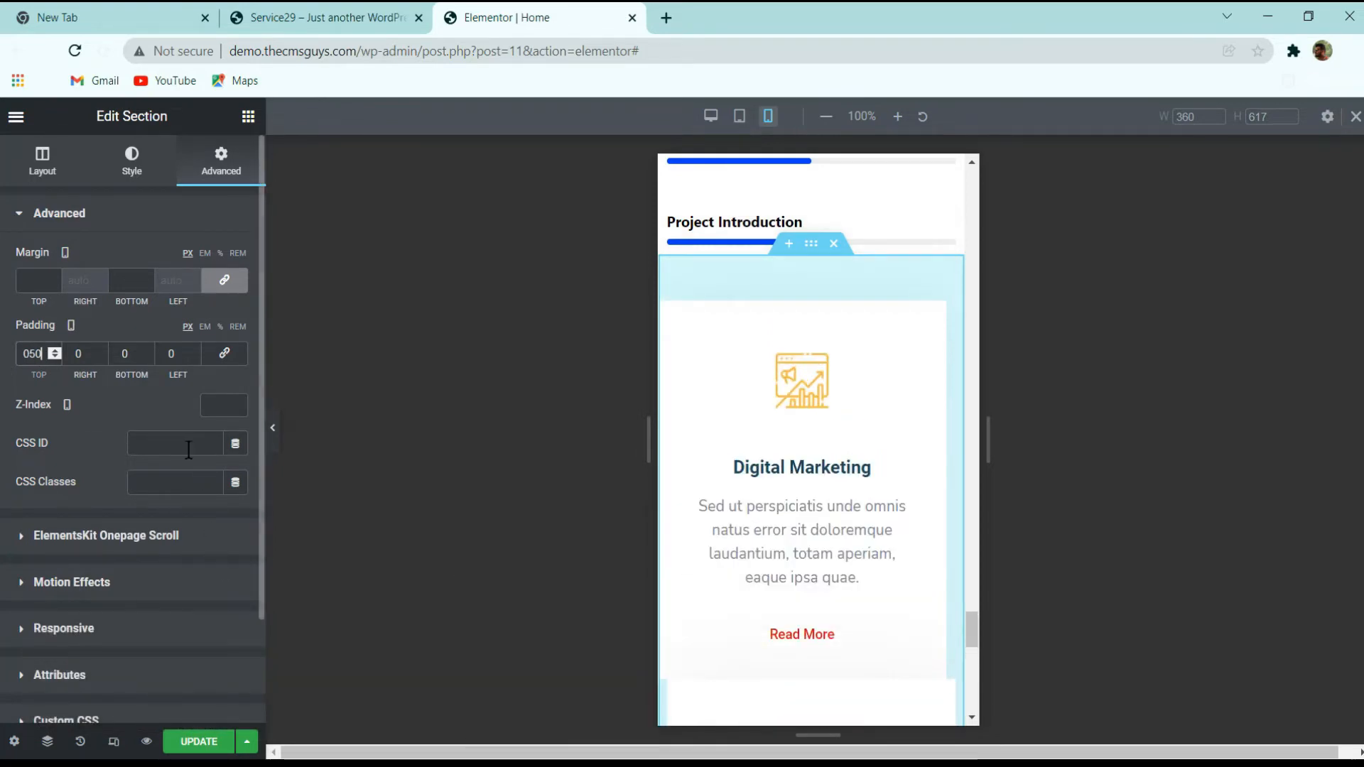
- Set the card section's bottom padding to 50 px for mobile and check the spacing around the stacked cards
double_click(125, 353)
type("5")
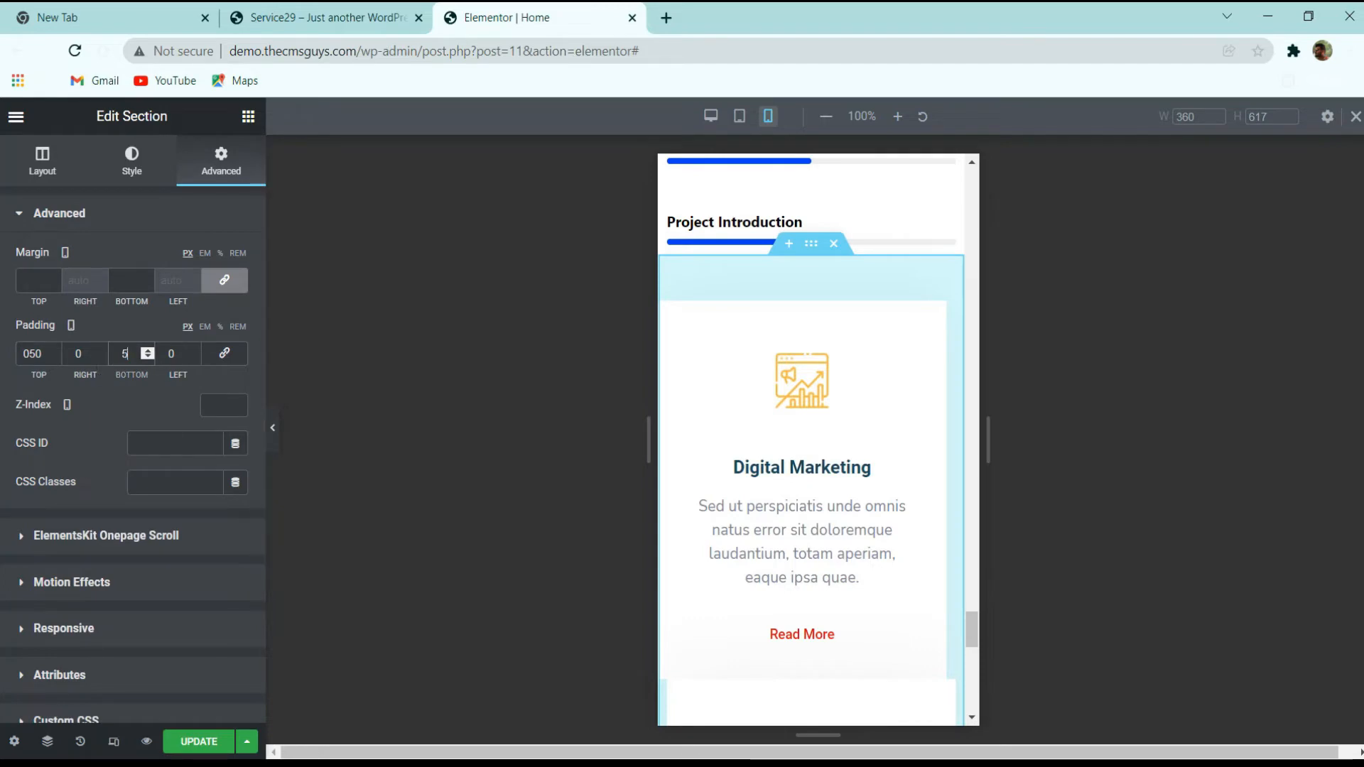
type("0")
scroll(885, 463, "down", 6)
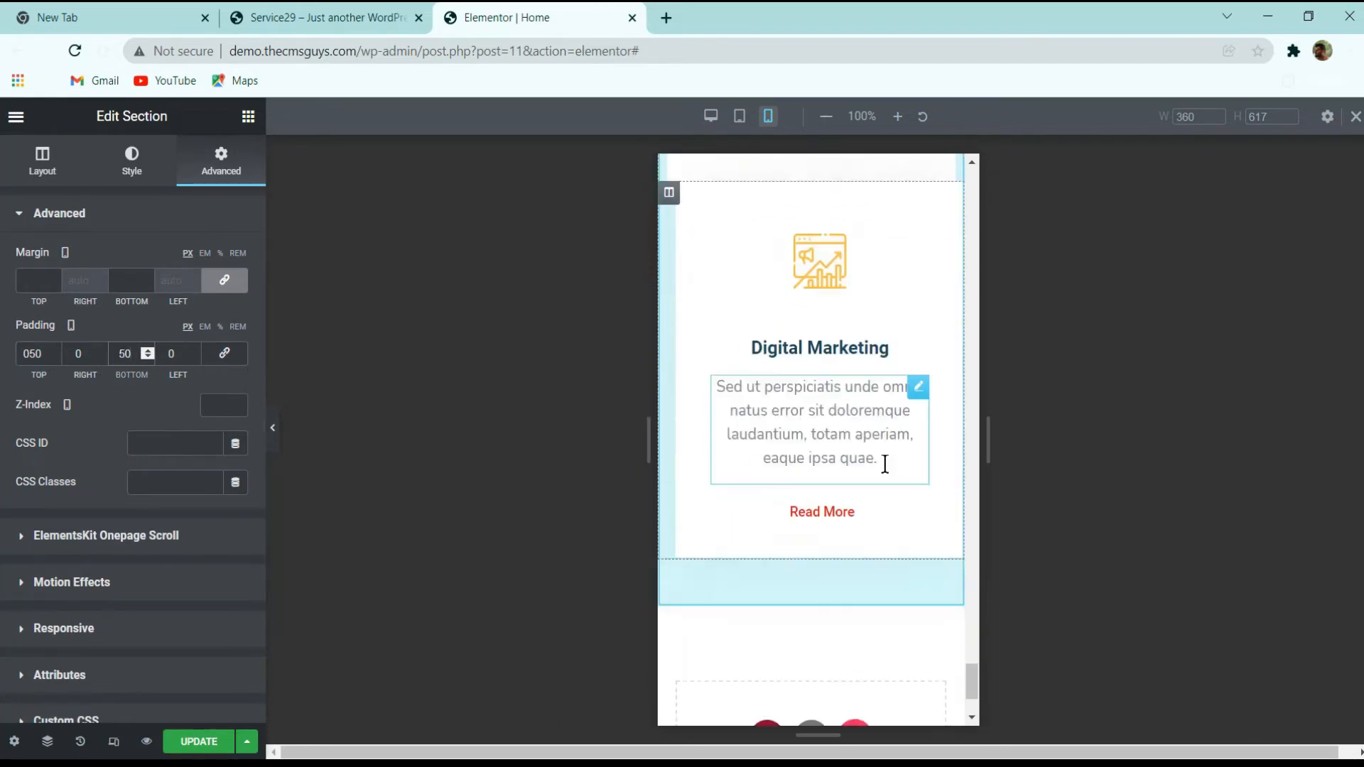
scroll(885, 464, "down", 2)
scroll(774, 484, "up", 8)
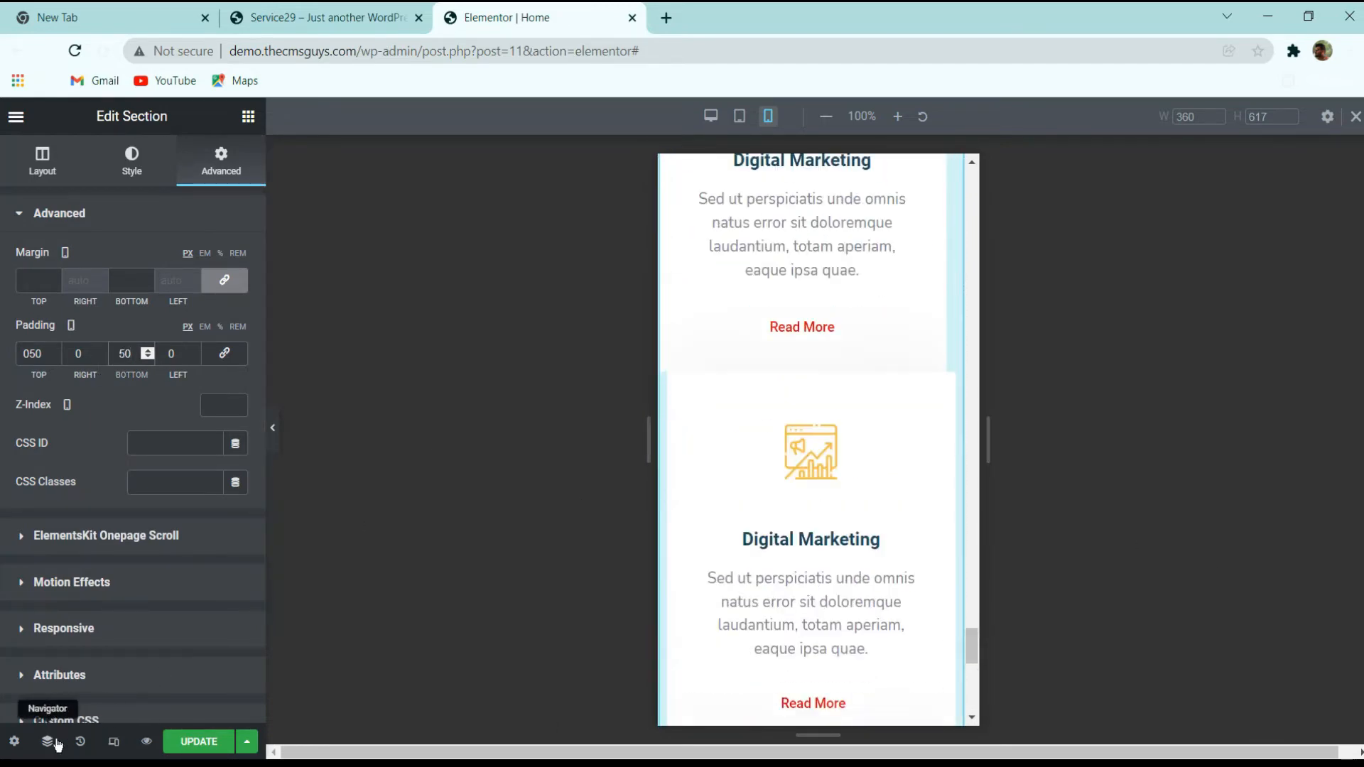
scroll(746, 496, "up", 4)
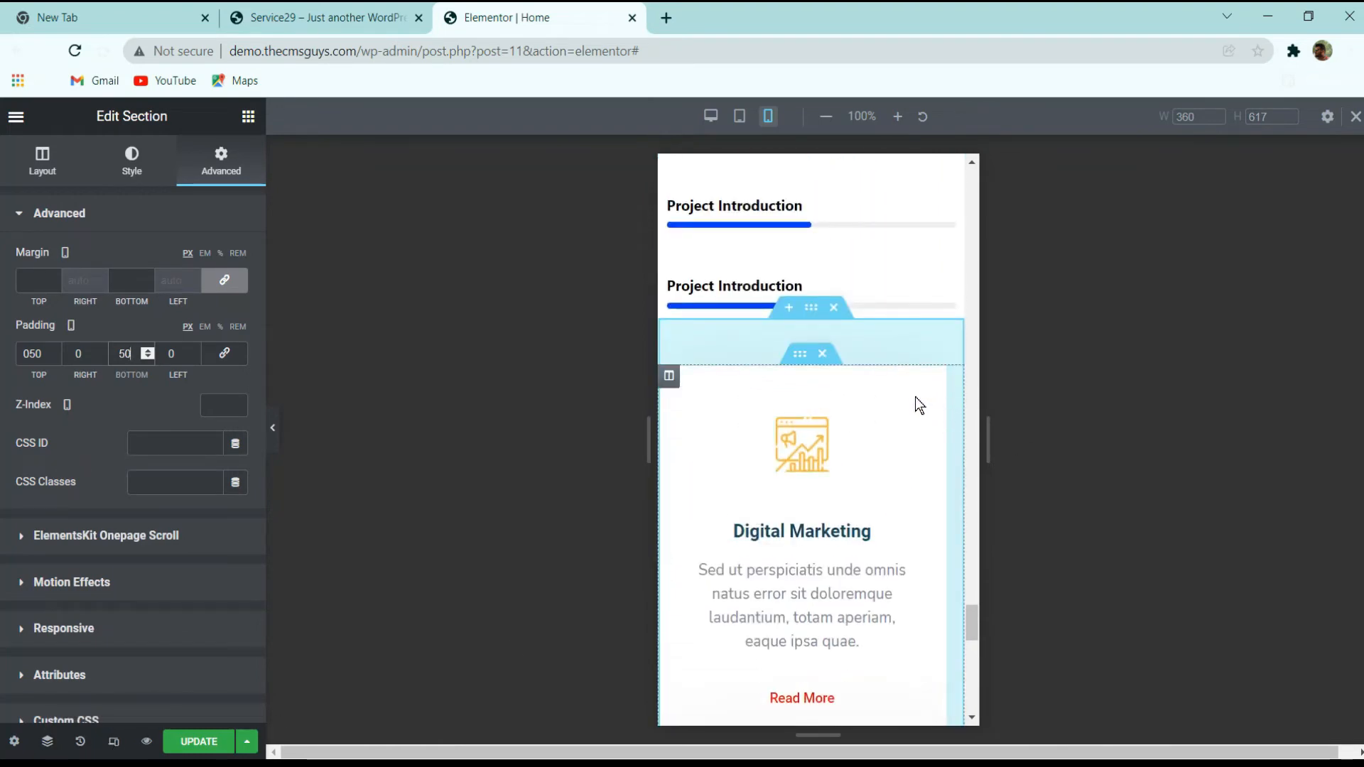
- Unlink the first card column's margin values and set its right and left margins to 10 px for mobile
left_click(675, 378)
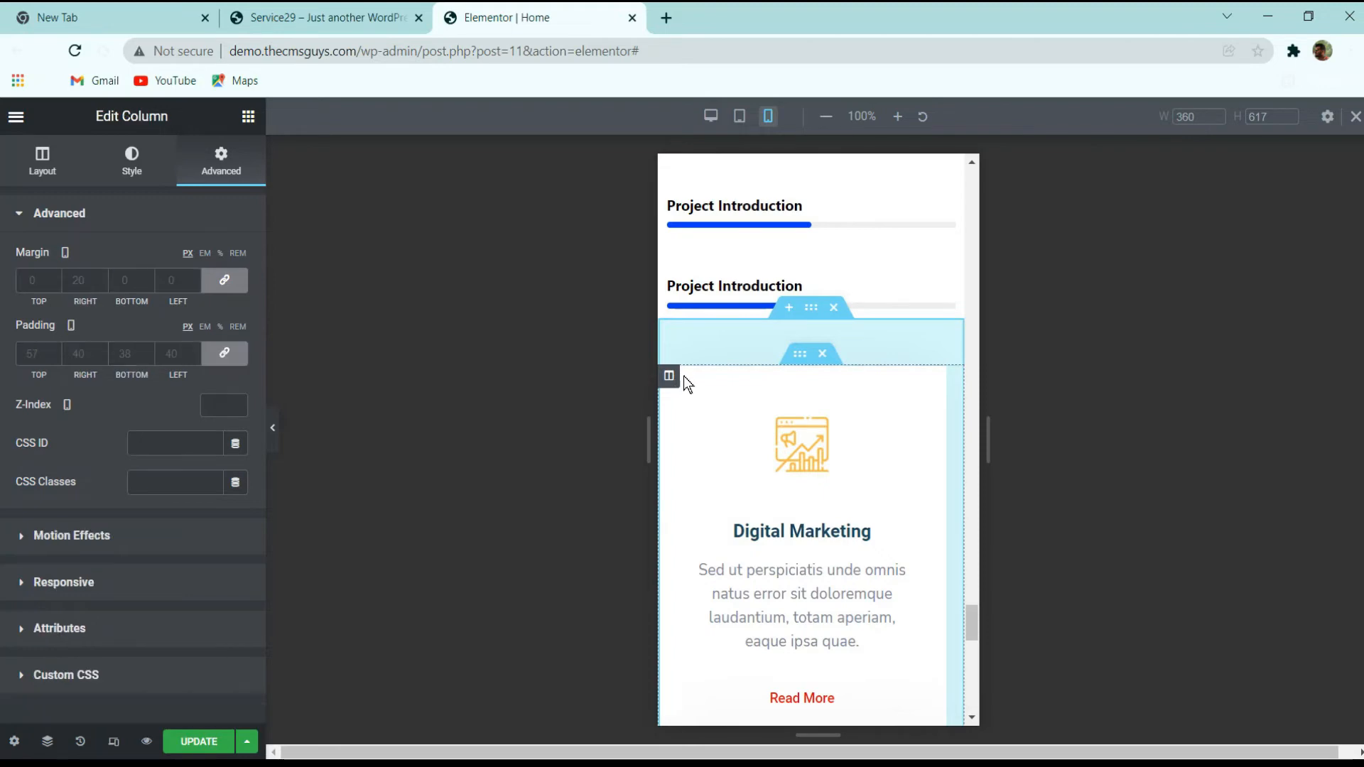
left_click(223, 281)
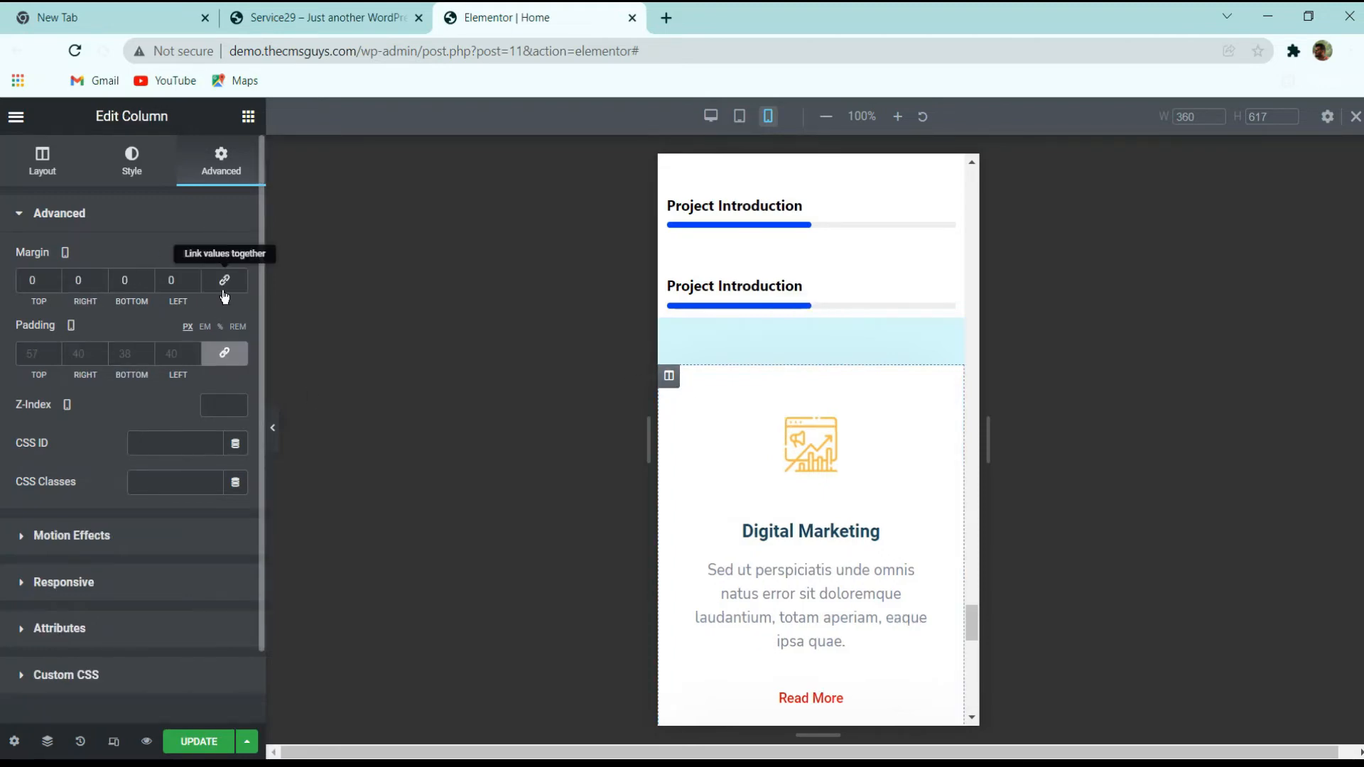
scroll(879, 448, "down", 2)
scroll(718, 389, "up", 2)
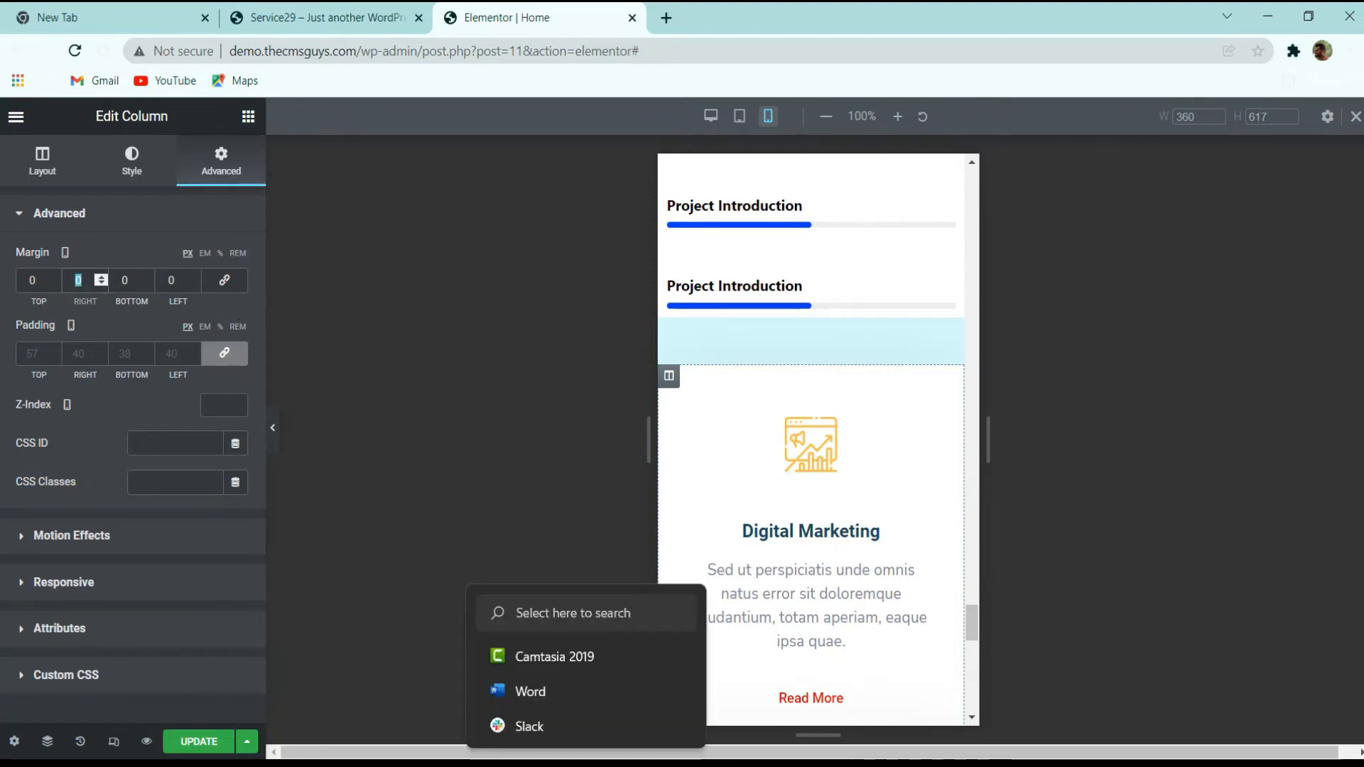
type("10")
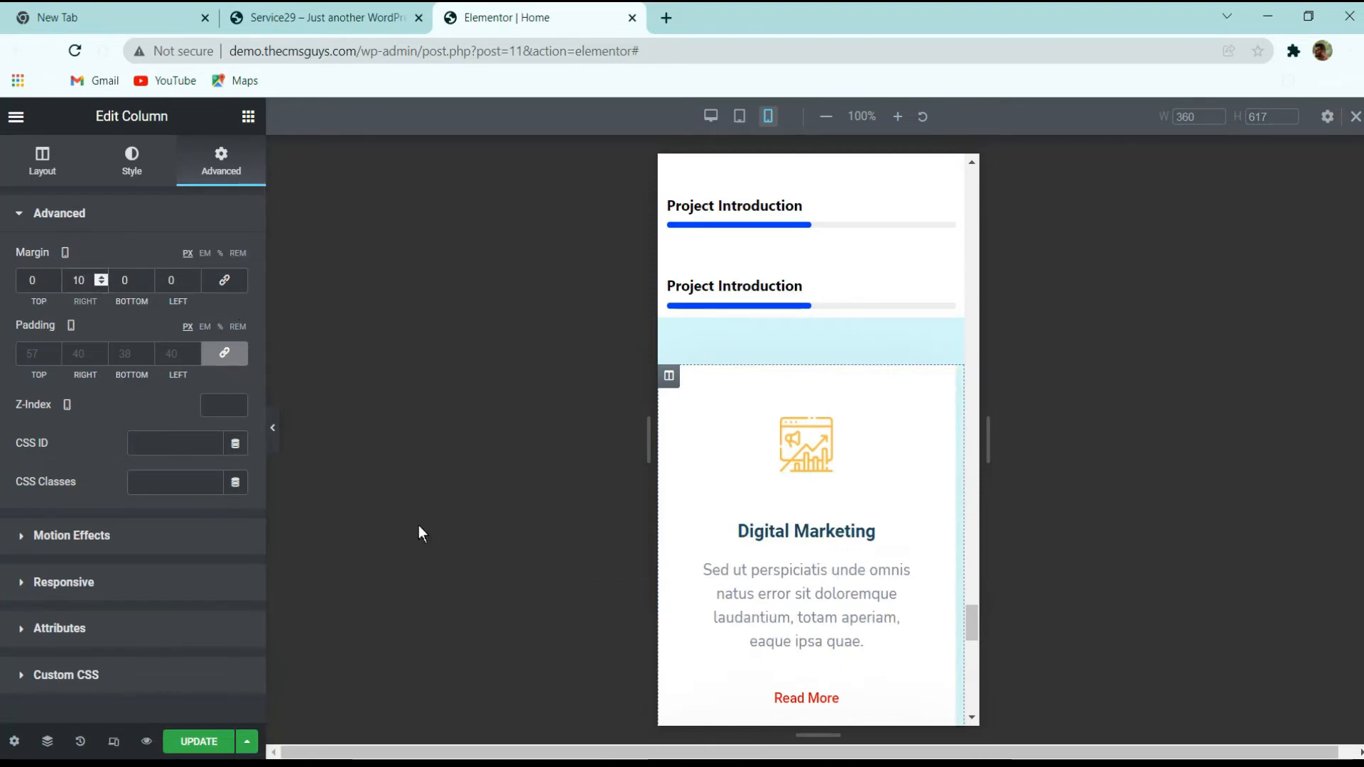
left_click(168, 280)
type("1")
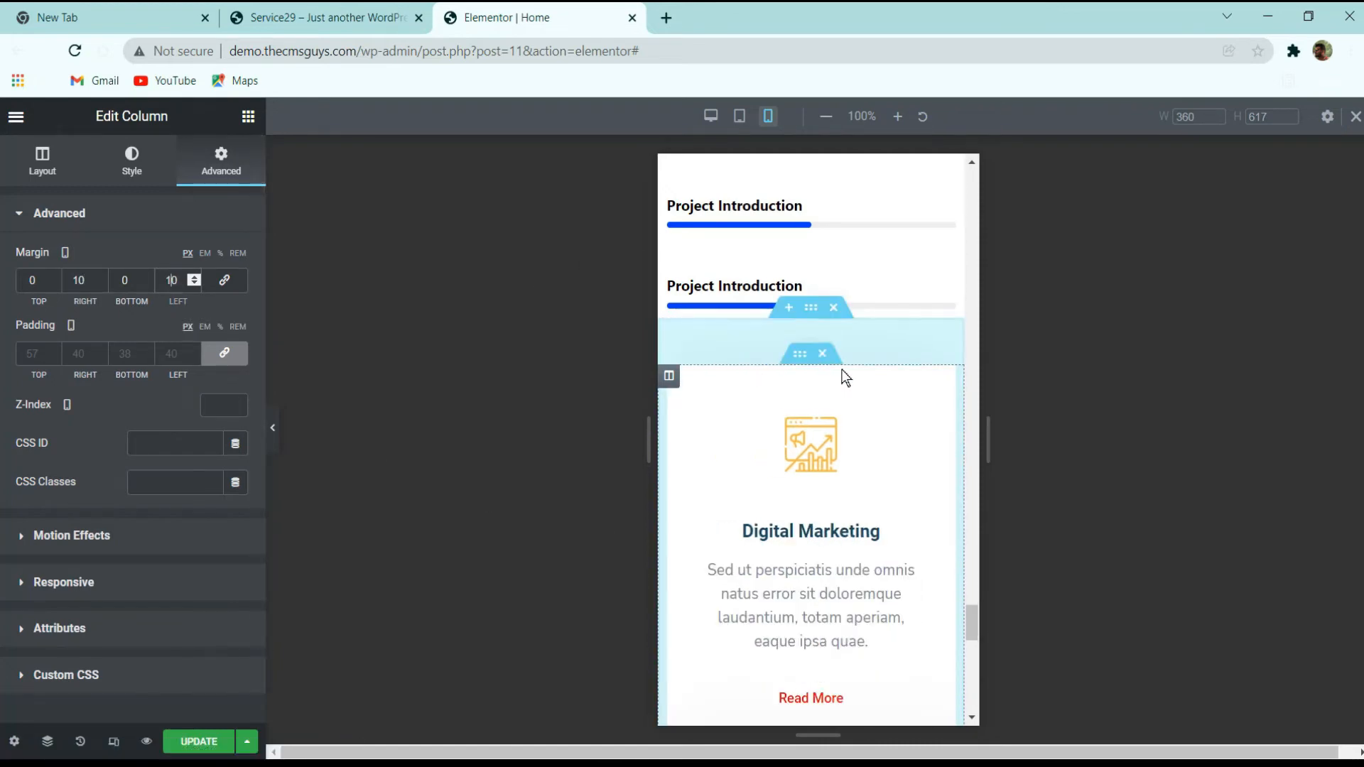
- Unlink the third card column's margin values and set its right and left margins to 10 px for mobile
scroll(853, 377, "down", 5)
left_click(682, 399)
scroll(782, 412, "down", 3)
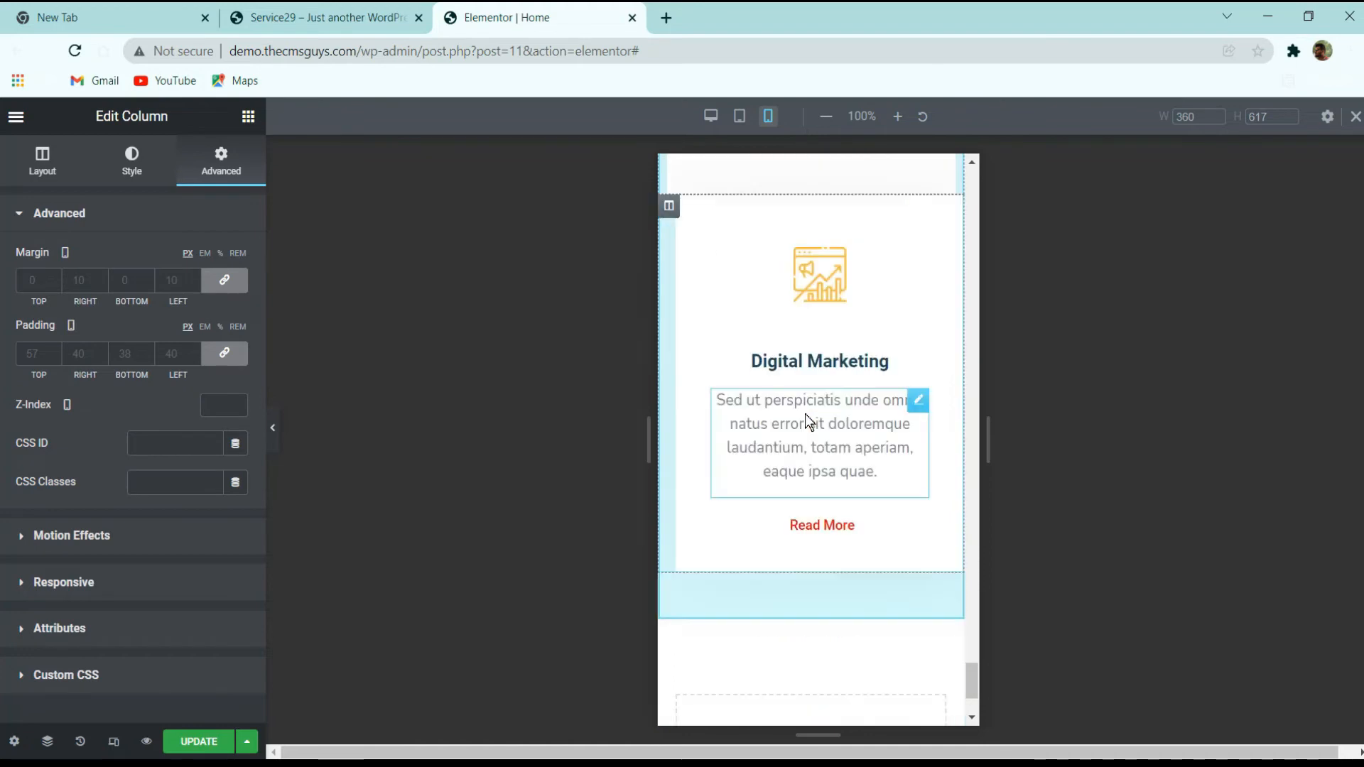
scroll(739, 273, "up", 5)
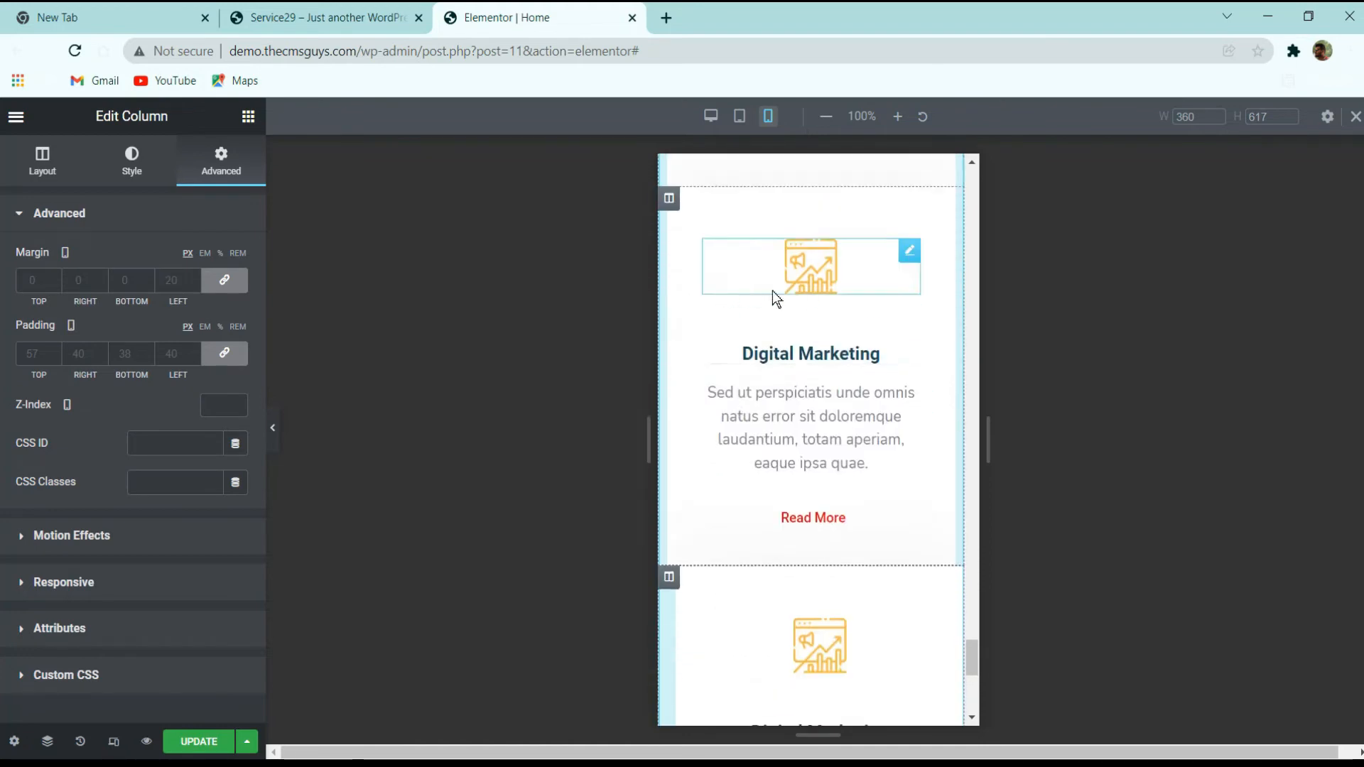
left_click(224, 280)
left_click(69, 281)
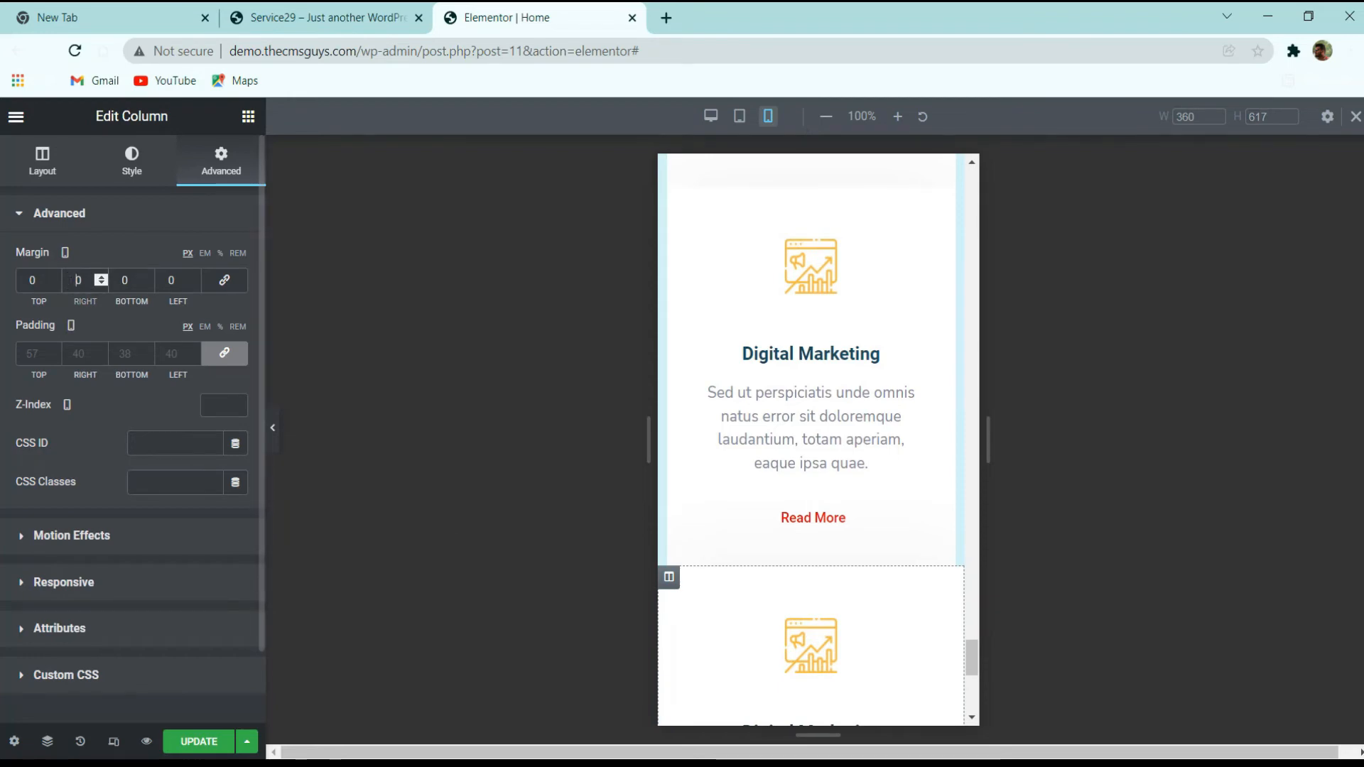
type("1")
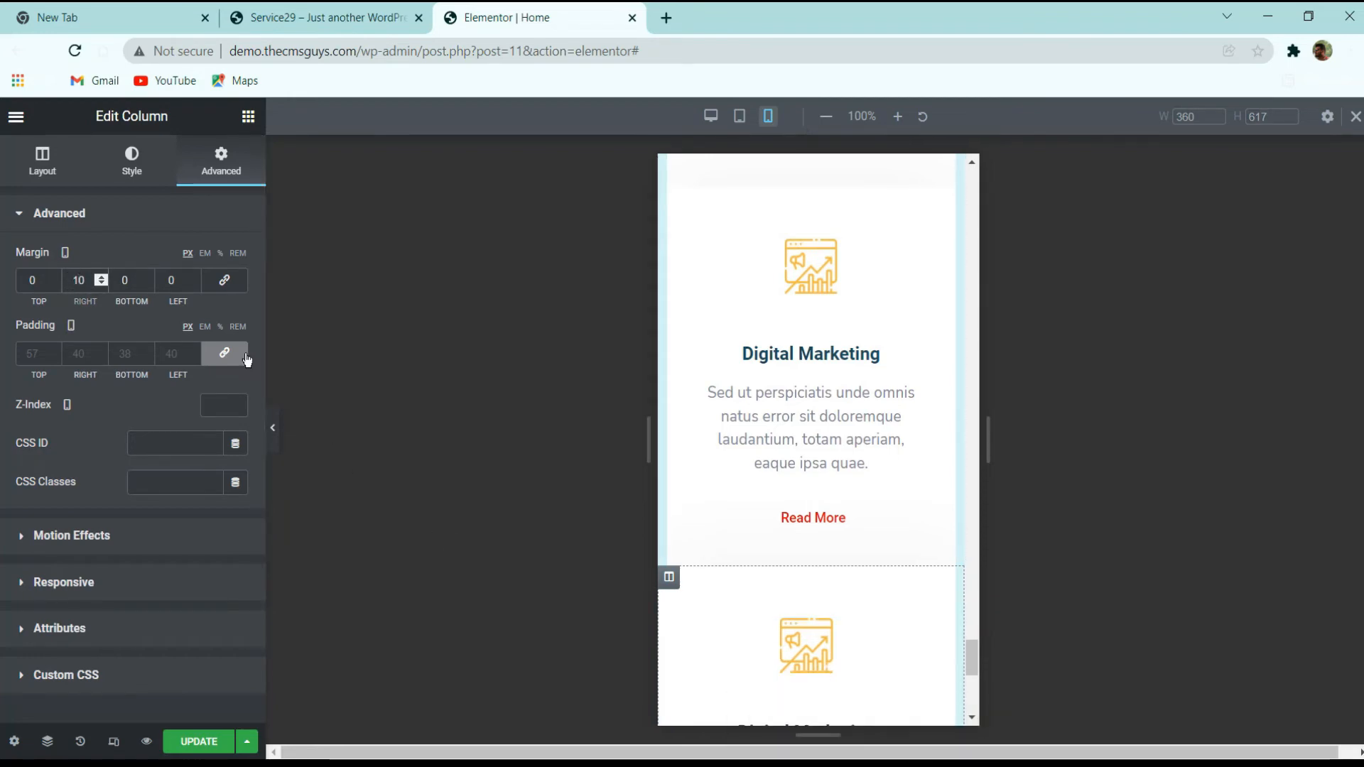
left_click(174, 280)
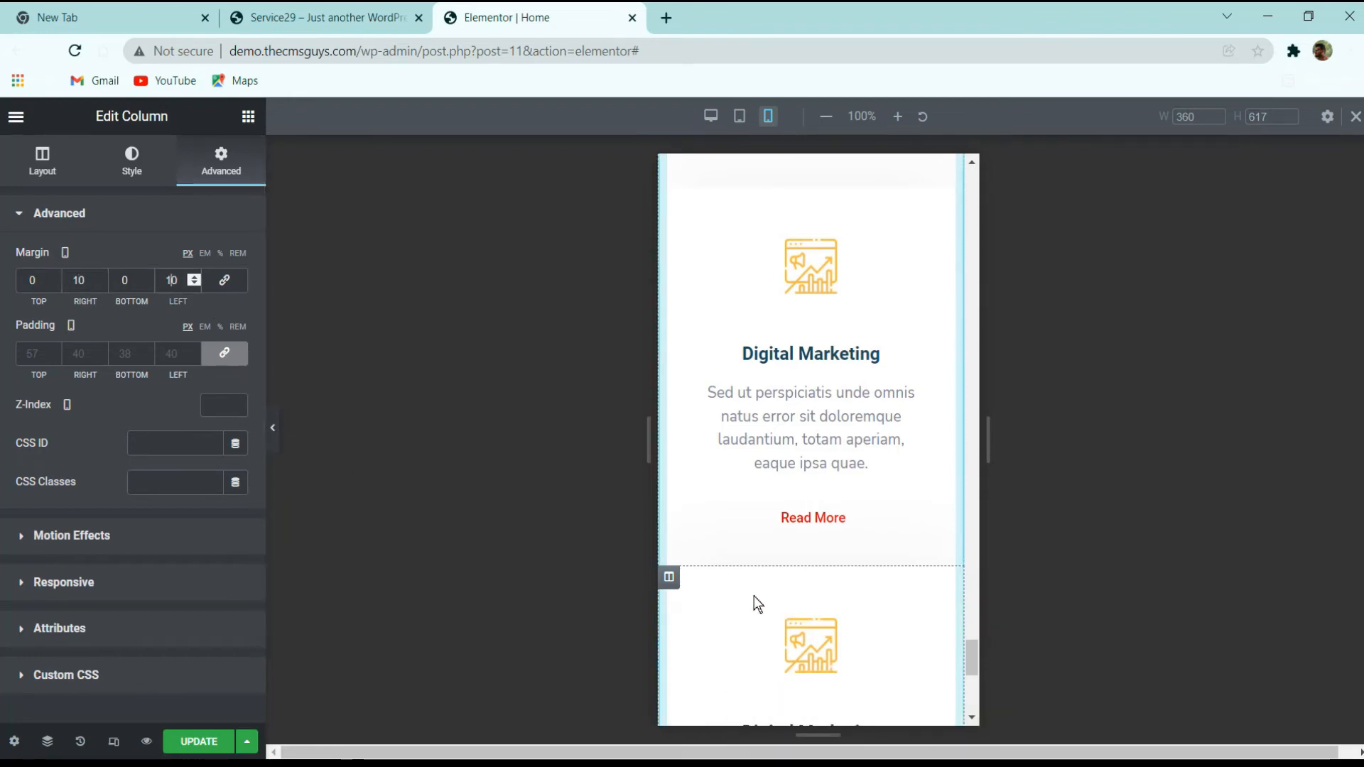
- Set linked mobile margins of 10 px on all four sides of the third card column and the middle card column
left_click(224, 280)
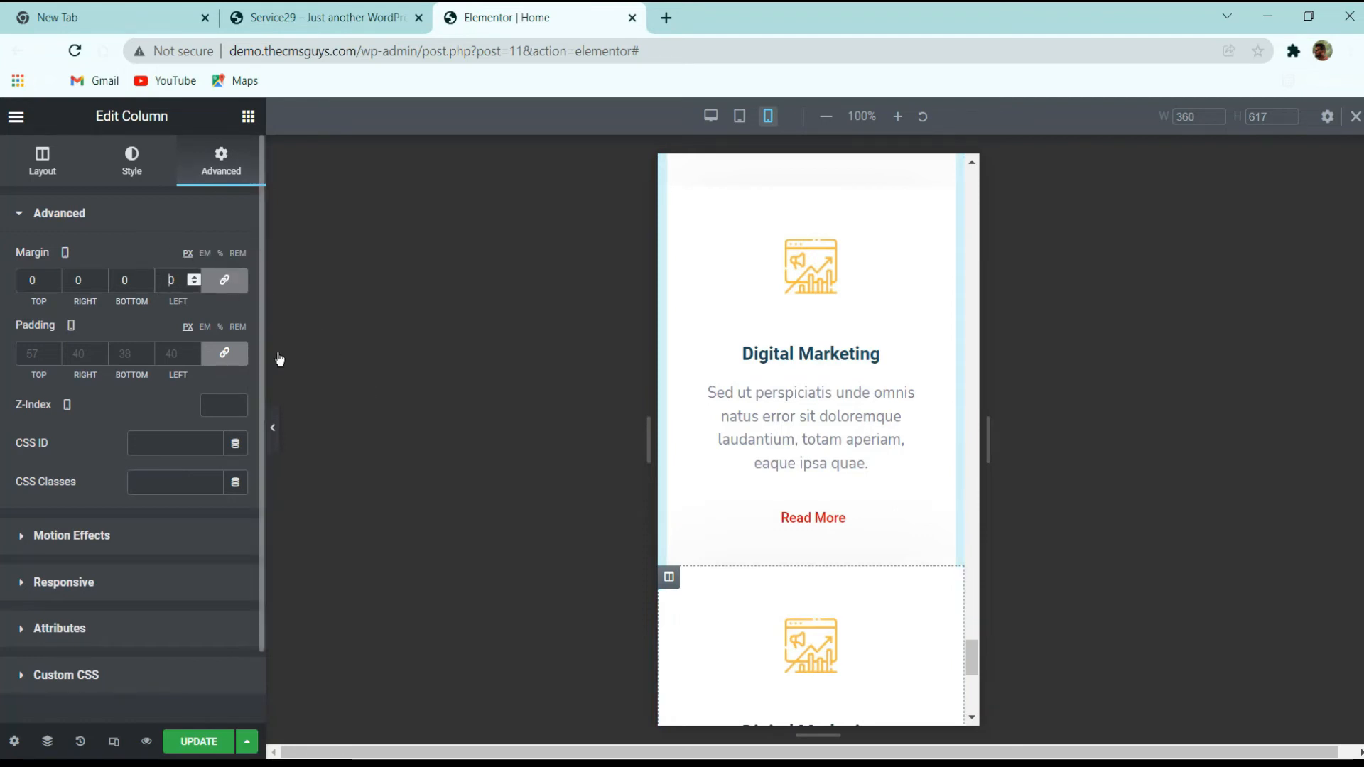
type("1")
scroll(780, 457, "down", 3)
scroll(677, 393, "up", 1)
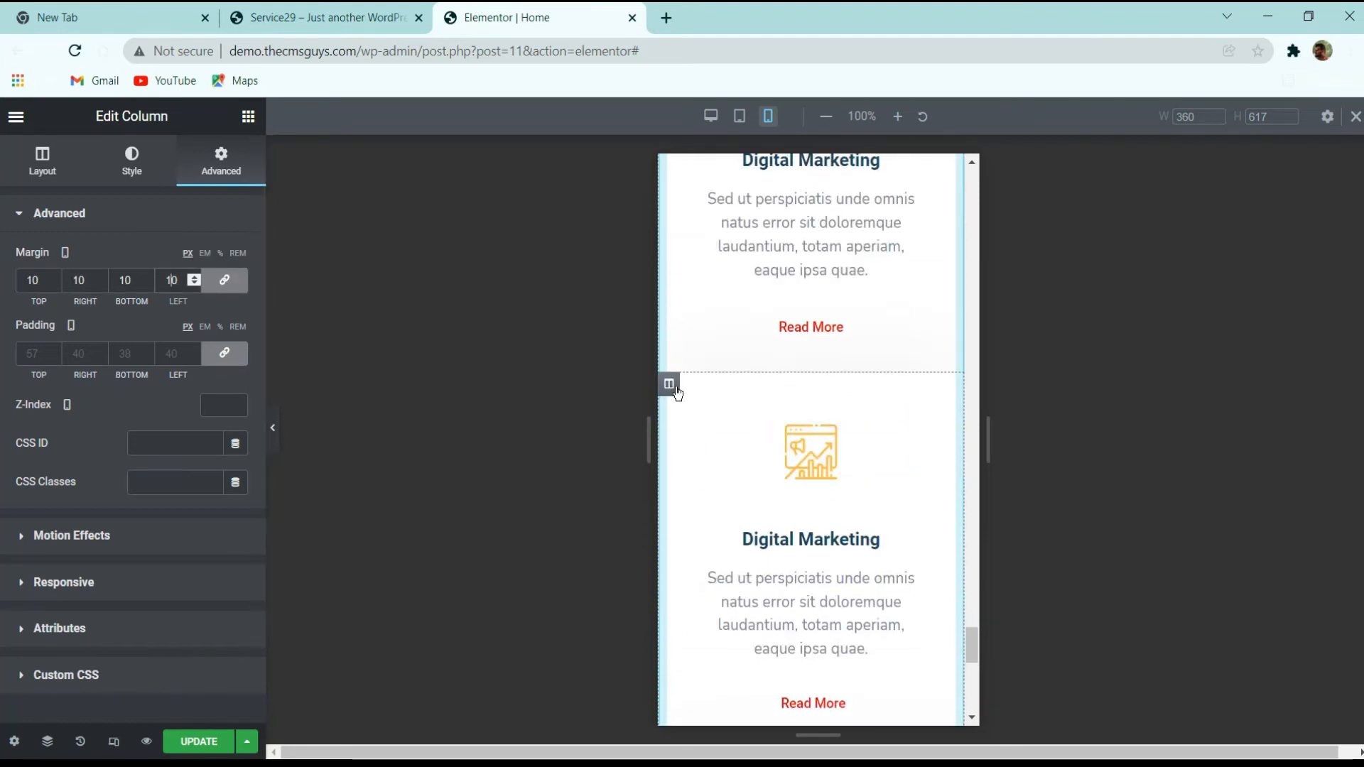
left_click(675, 387)
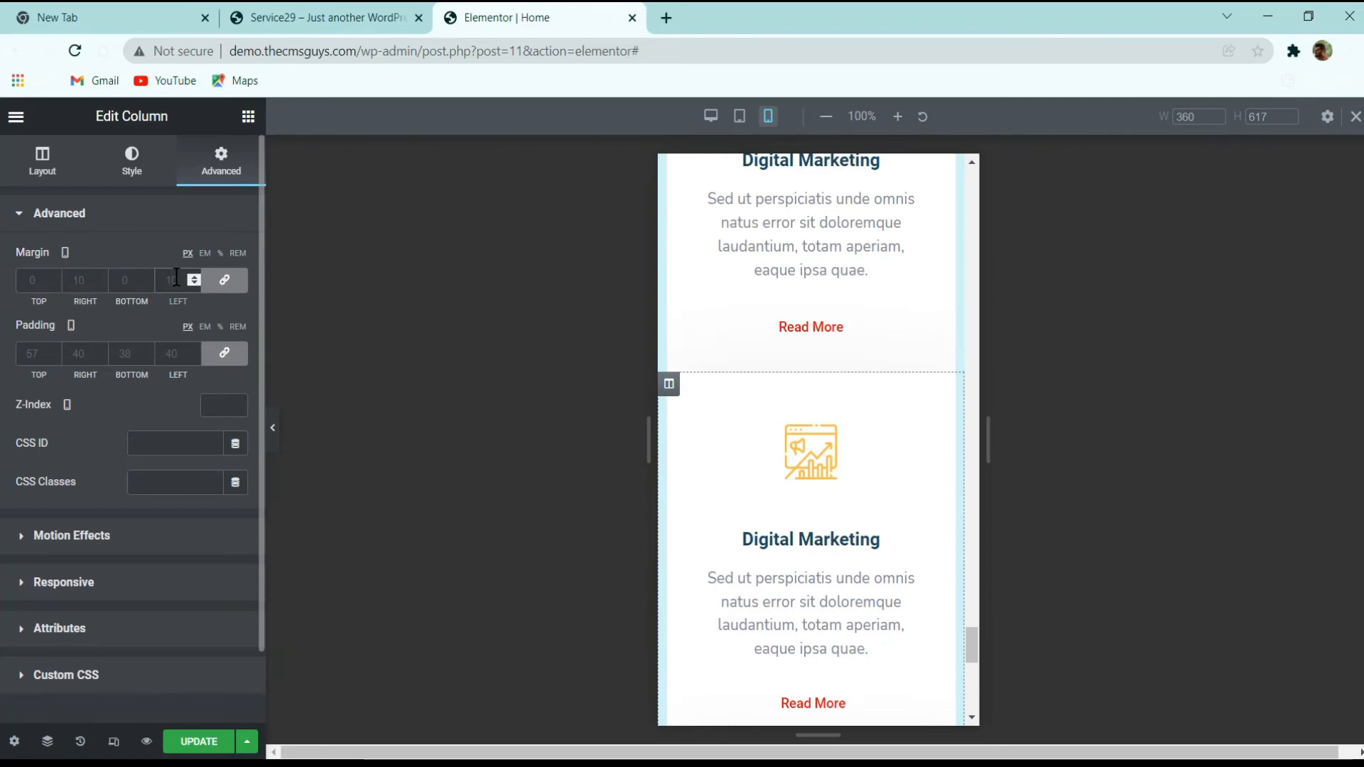
scroll(719, 344, "up", 3)
- Link the first card column's mobile margins, set all four sides to 10 px and check the gaps between cards
left_click(669, 190)
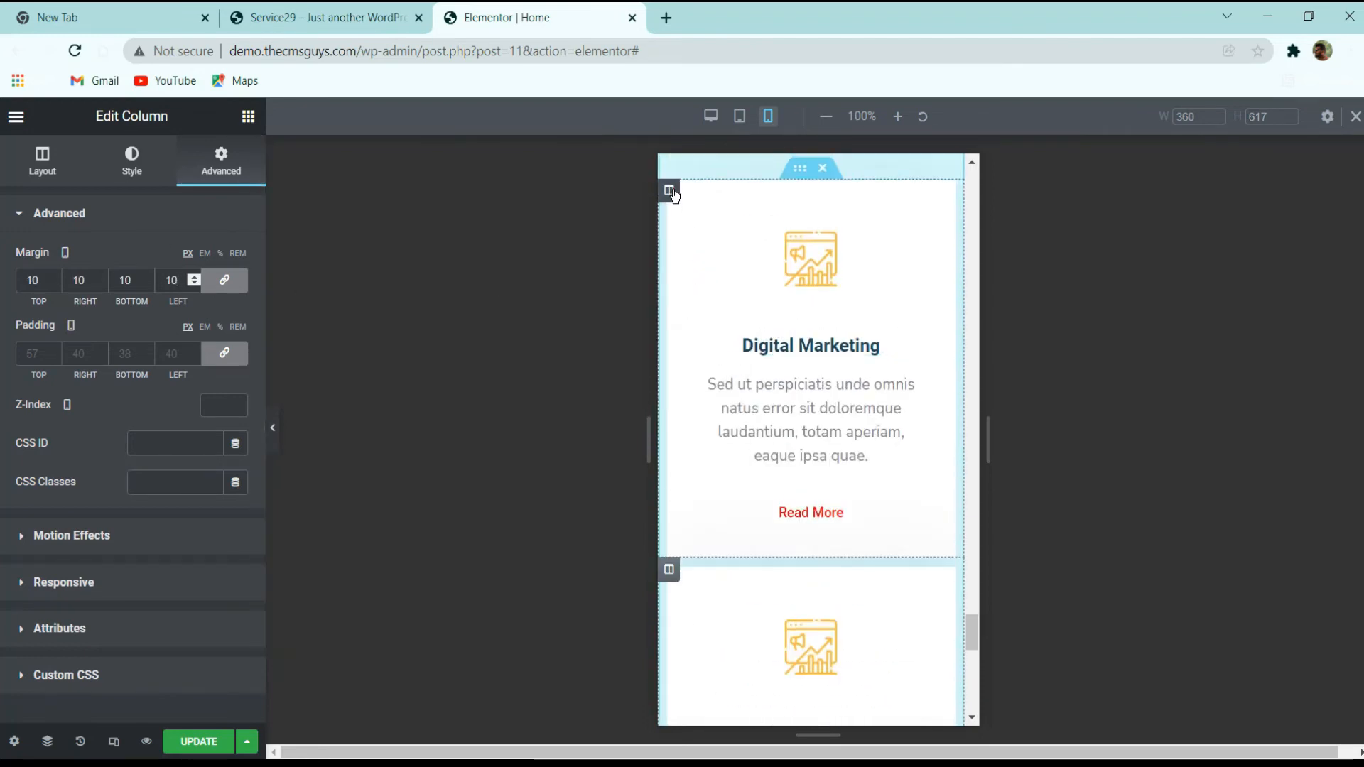
left_click(211, 283)
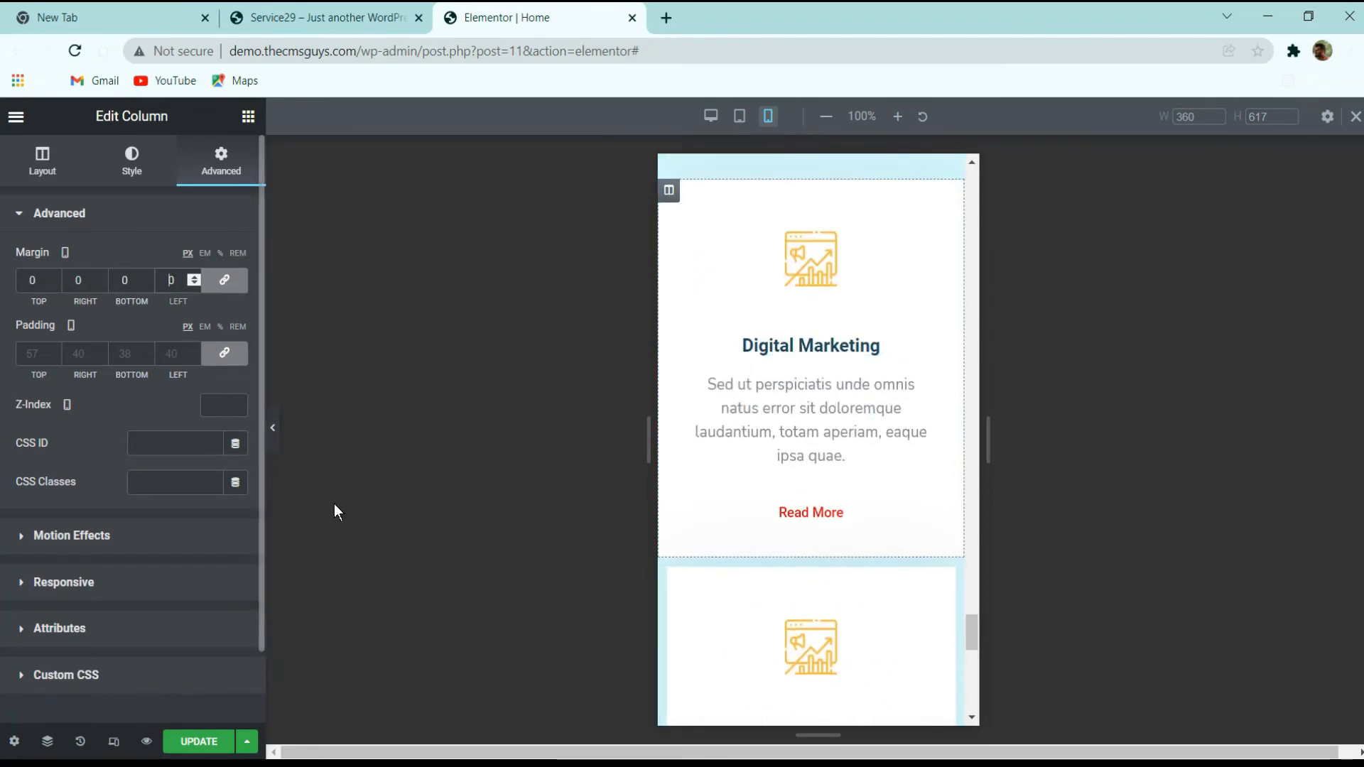
type("1")
scroll(815, 398, "up", 2)
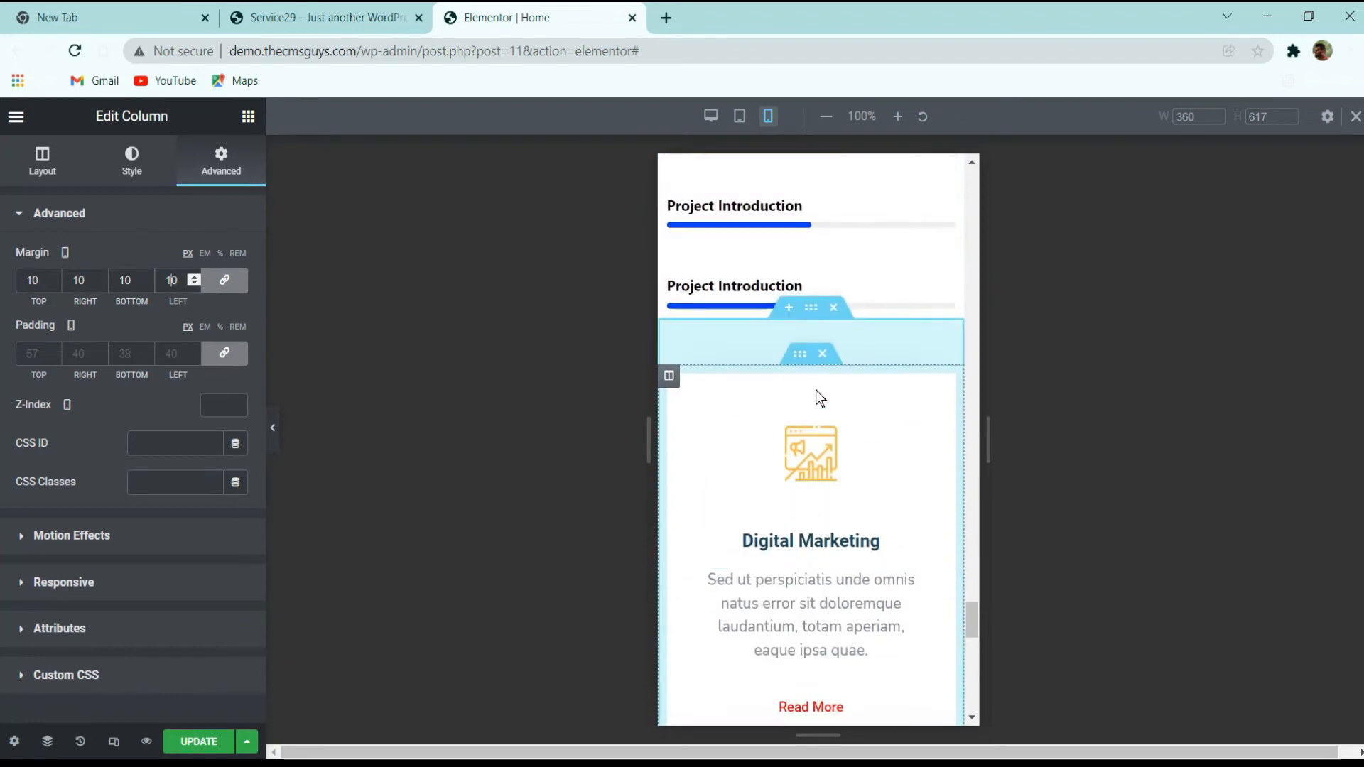
scroll(807, 415, "down", 5)
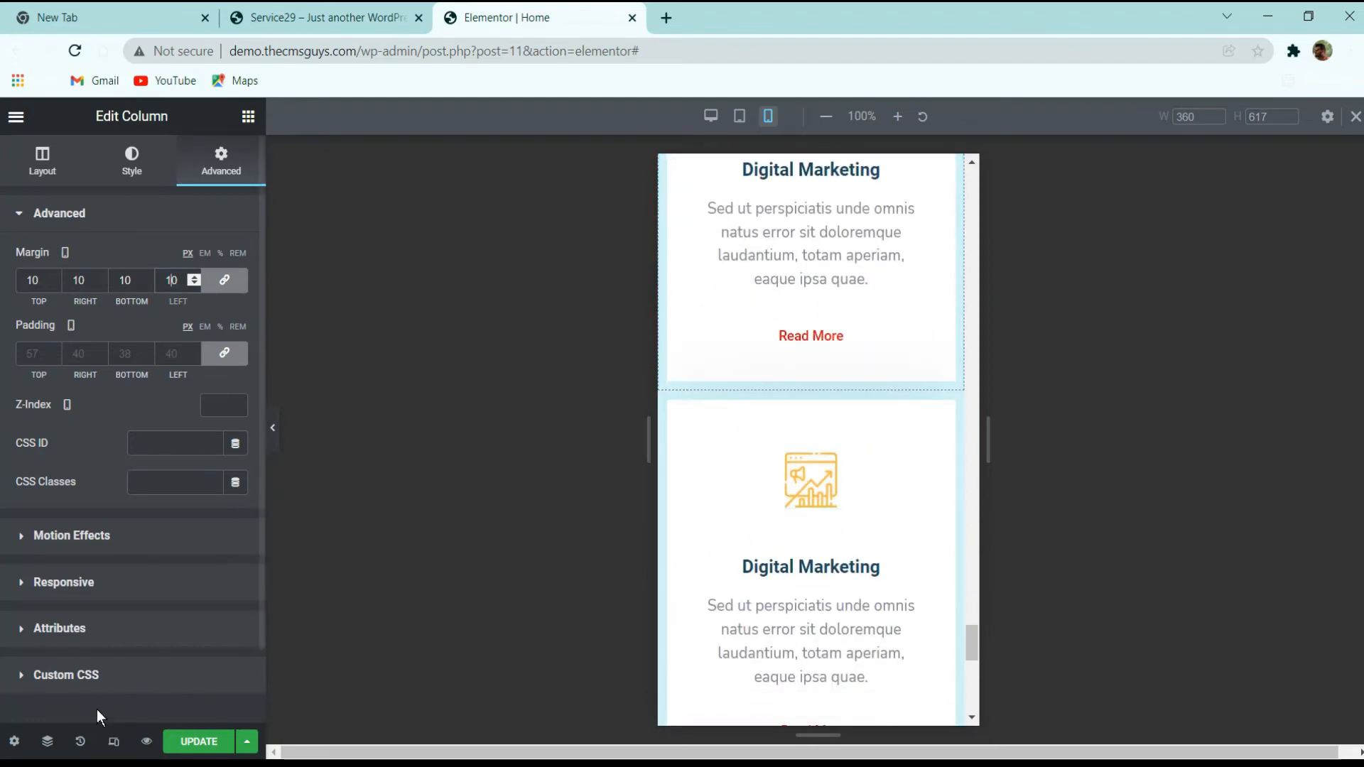
- Switch to the tablet preview and unlink the first card column's margin values, leaving all four sides at 0
left_click(114, 741)
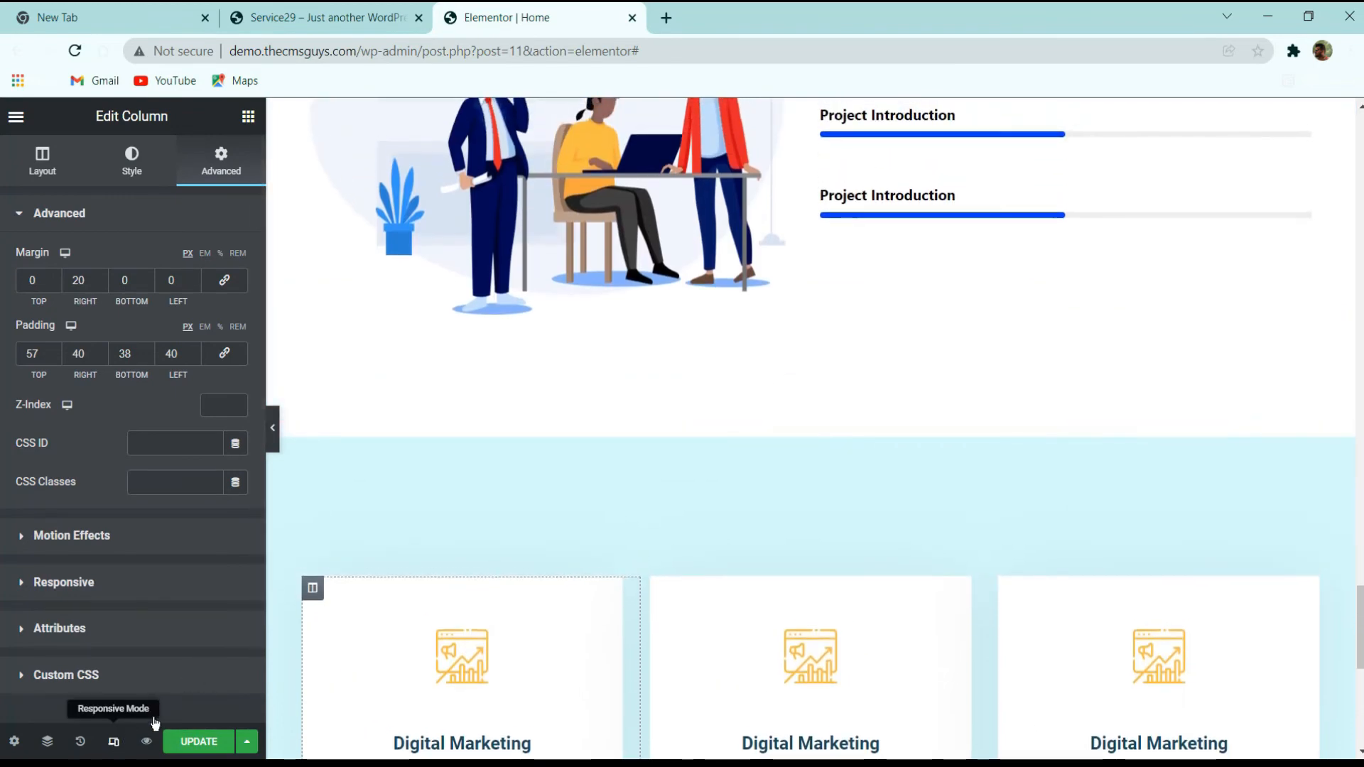
left_click(154, 724)
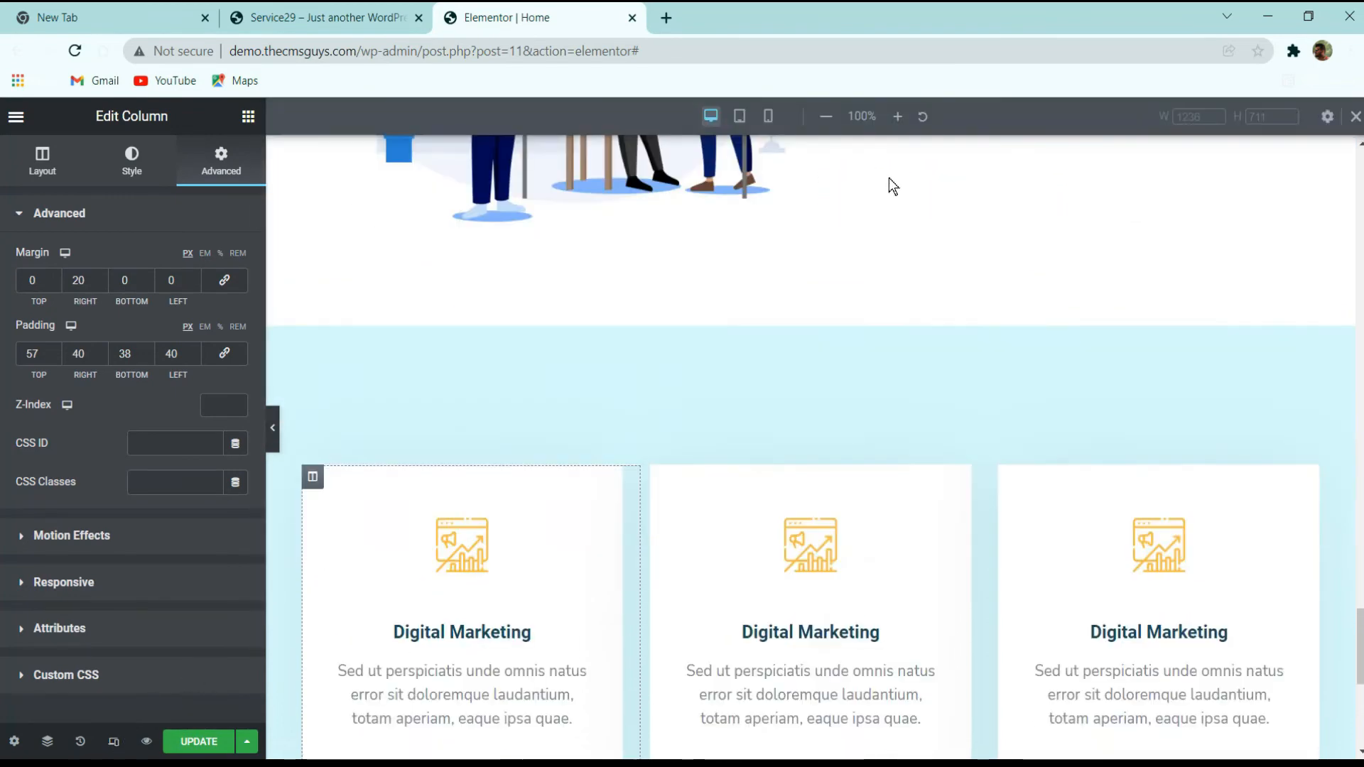
left_click(756, 111)
scroll(760, 378, "up", 3)
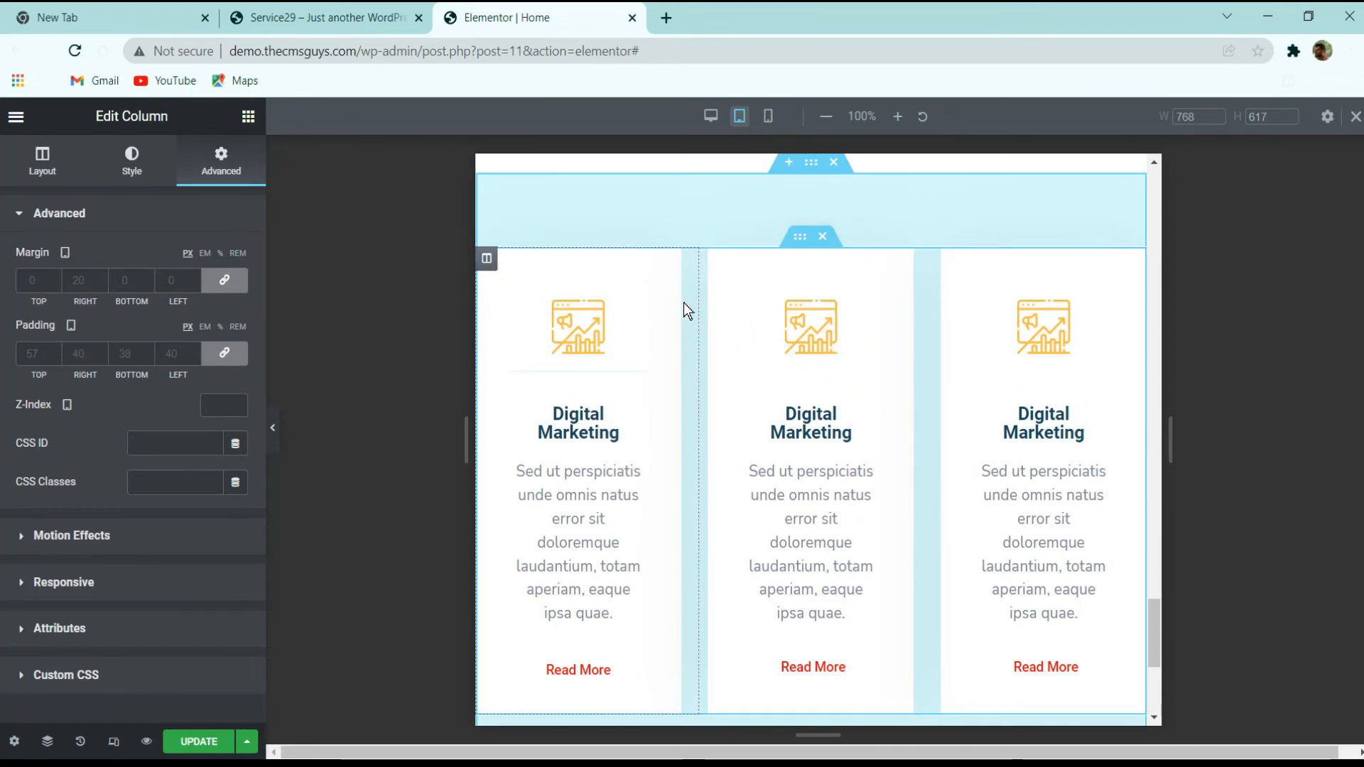
left_click(225, 280)
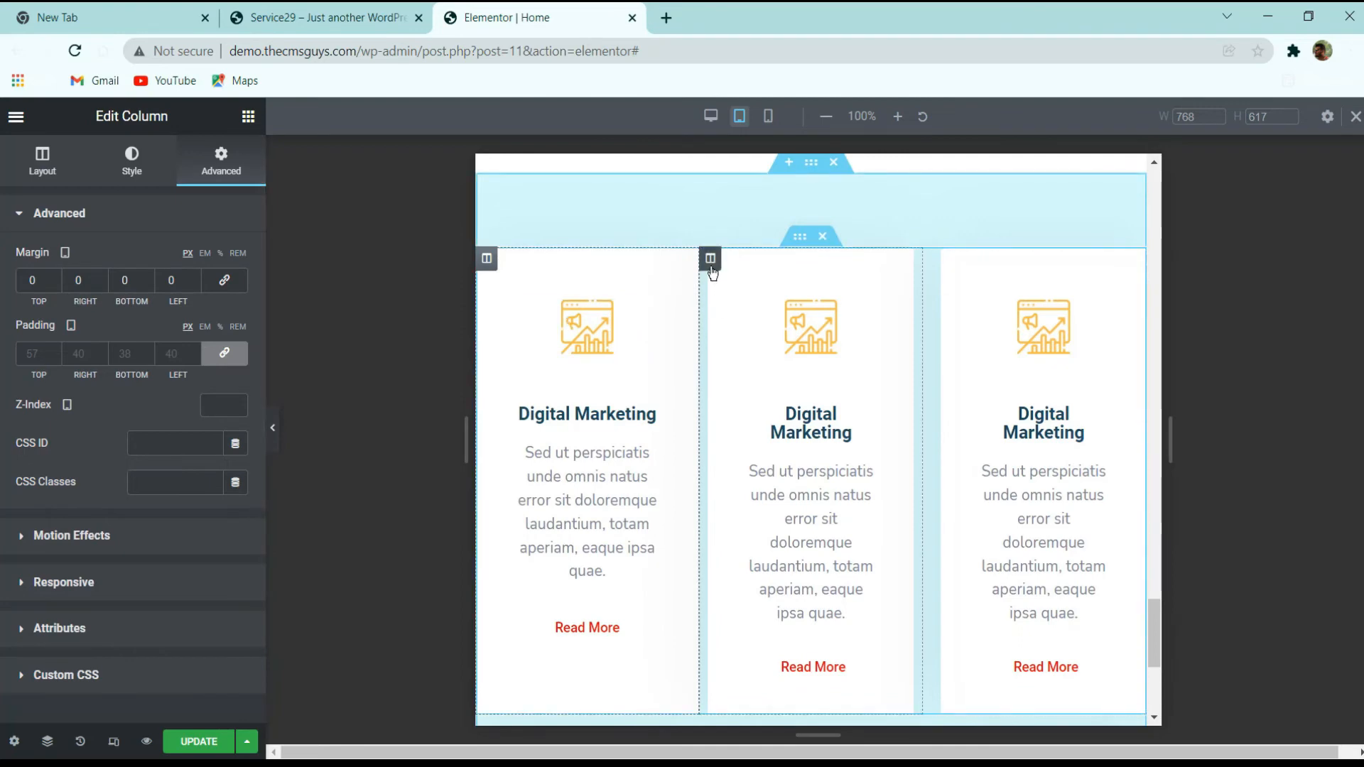
- Unlink the margin values of the middle and third card columns for tablet, leaving all sides at 0
left_click(939, 278)
left_click(935, 260)
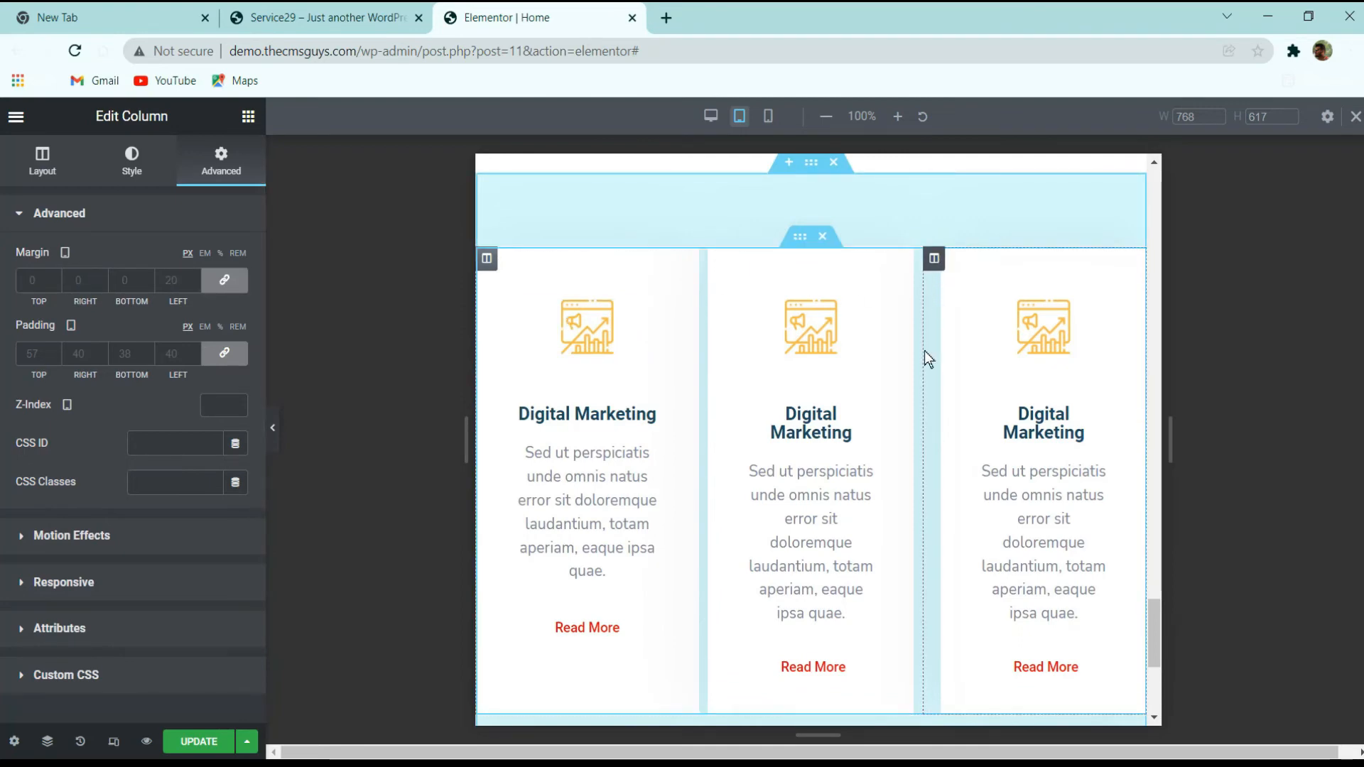
left_click(219, 284)
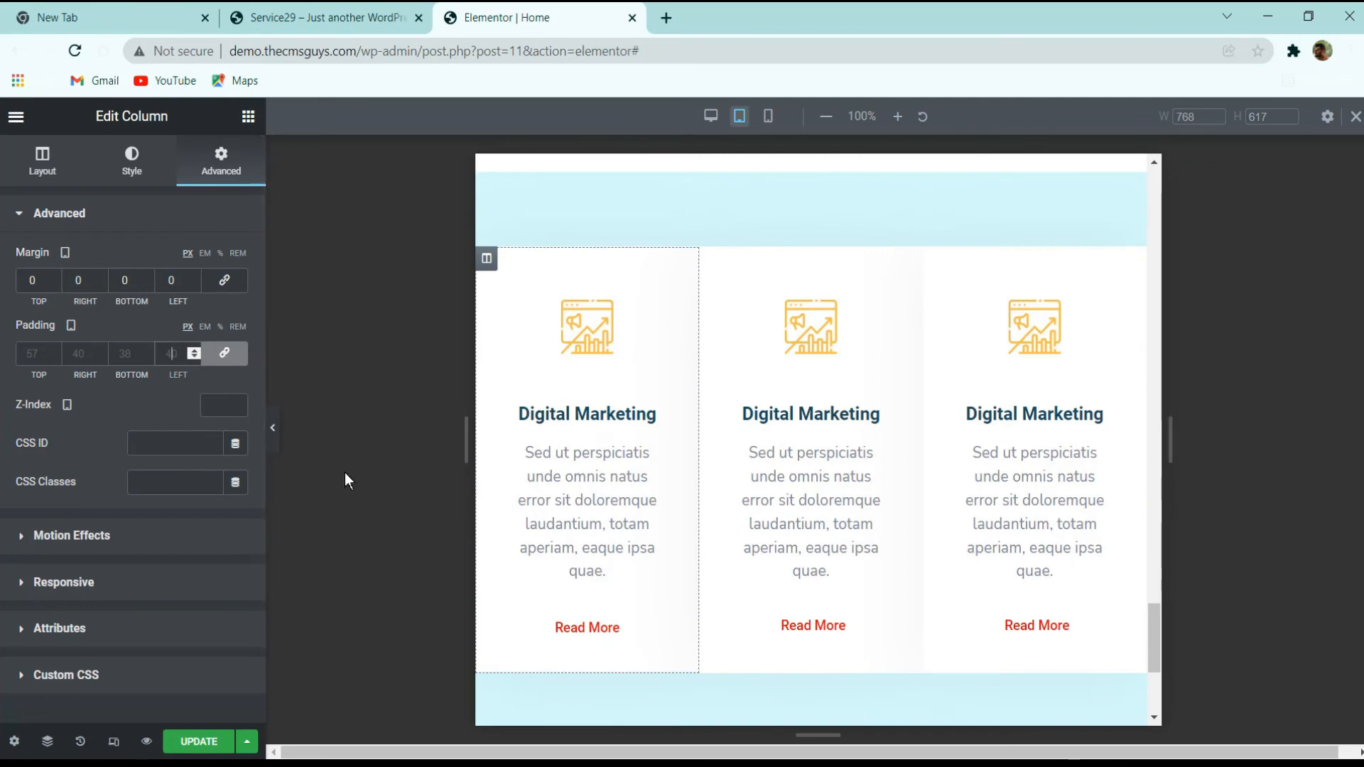
- Set linked tablet padding of 20 px on all four sides of the first card column
type("20")
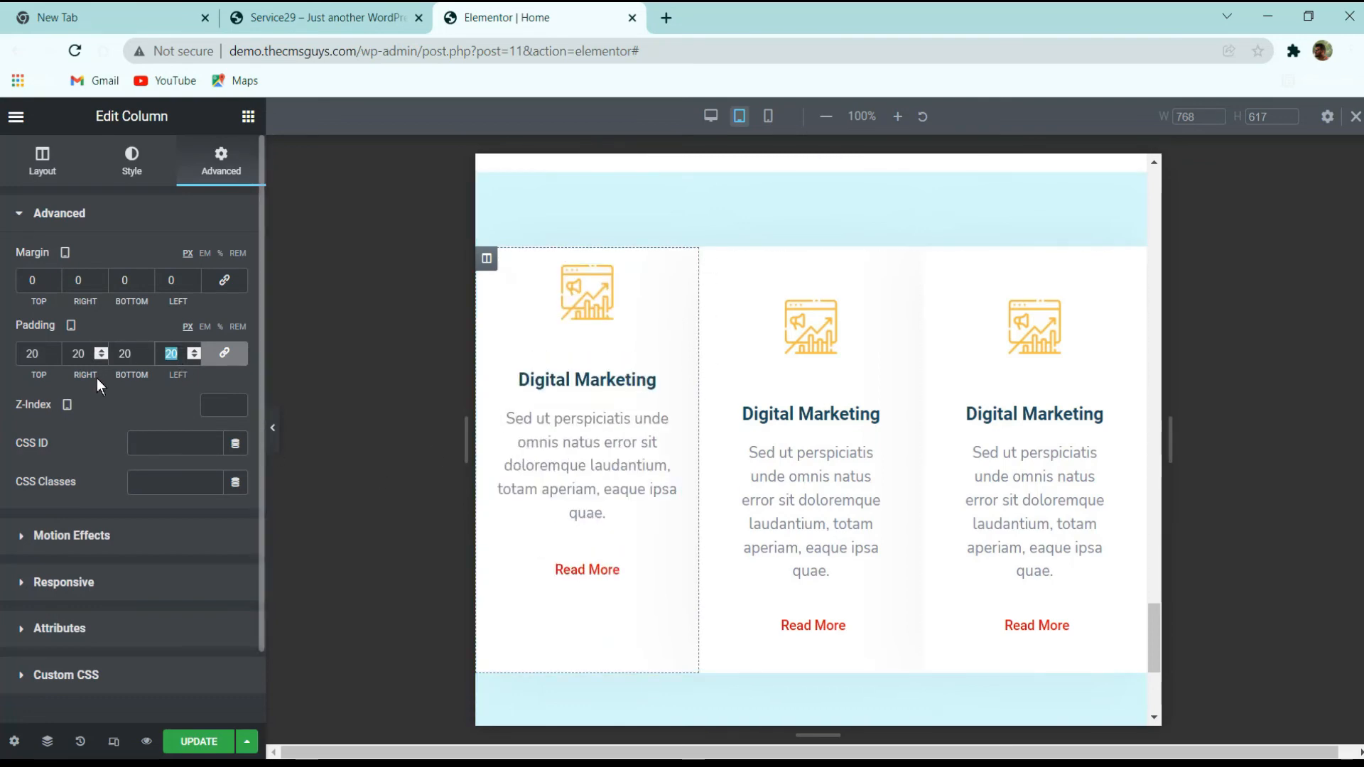
- Set linked tablet padding of 30 px on all four sides of each of the three card columns
type("30")
left_click(710, 259)
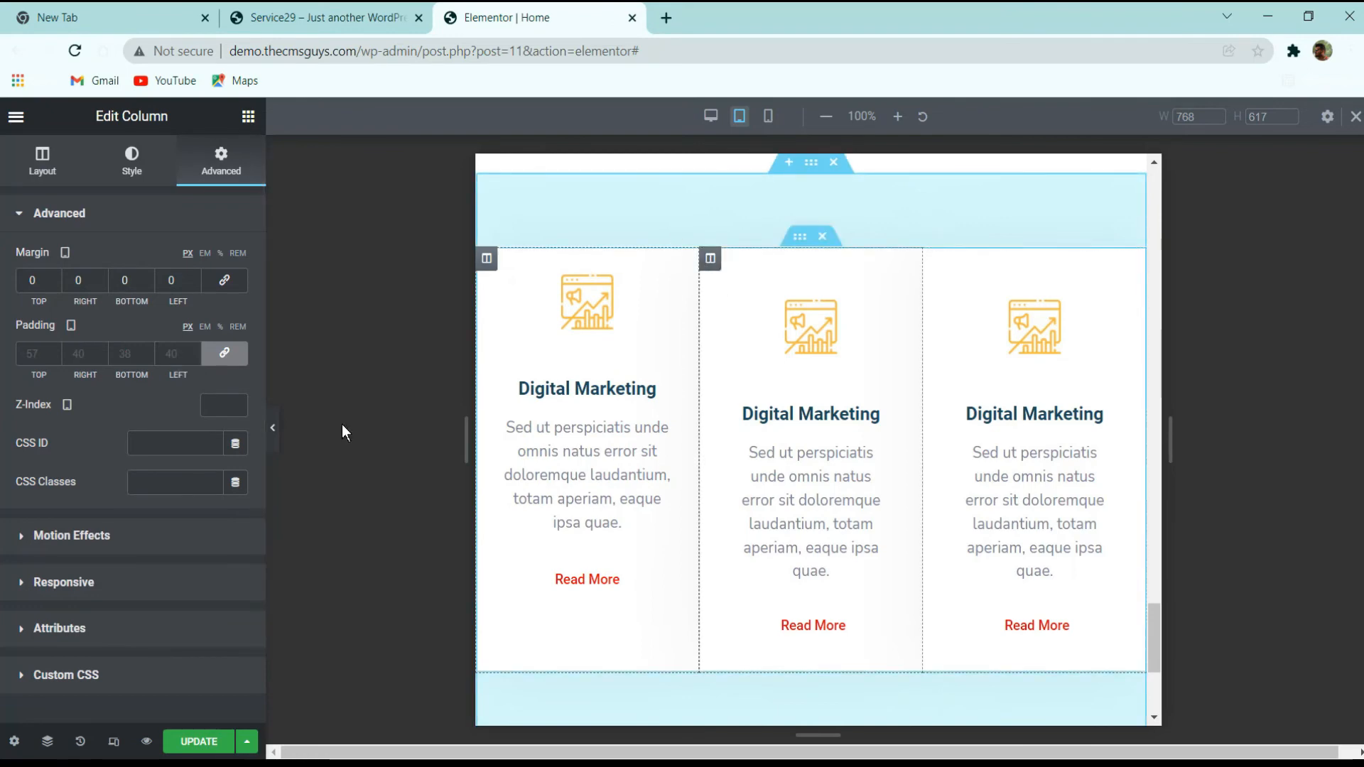
type("30")
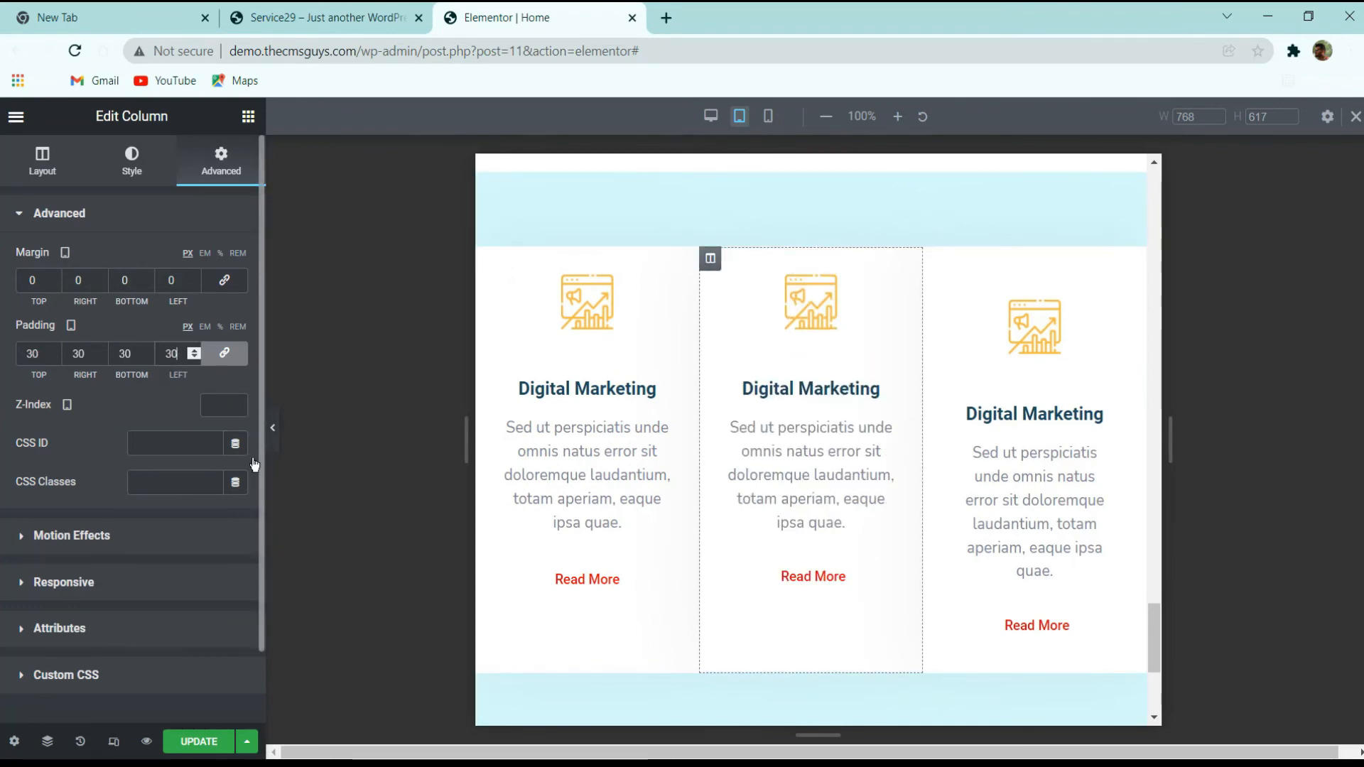
left_click(934, 258)
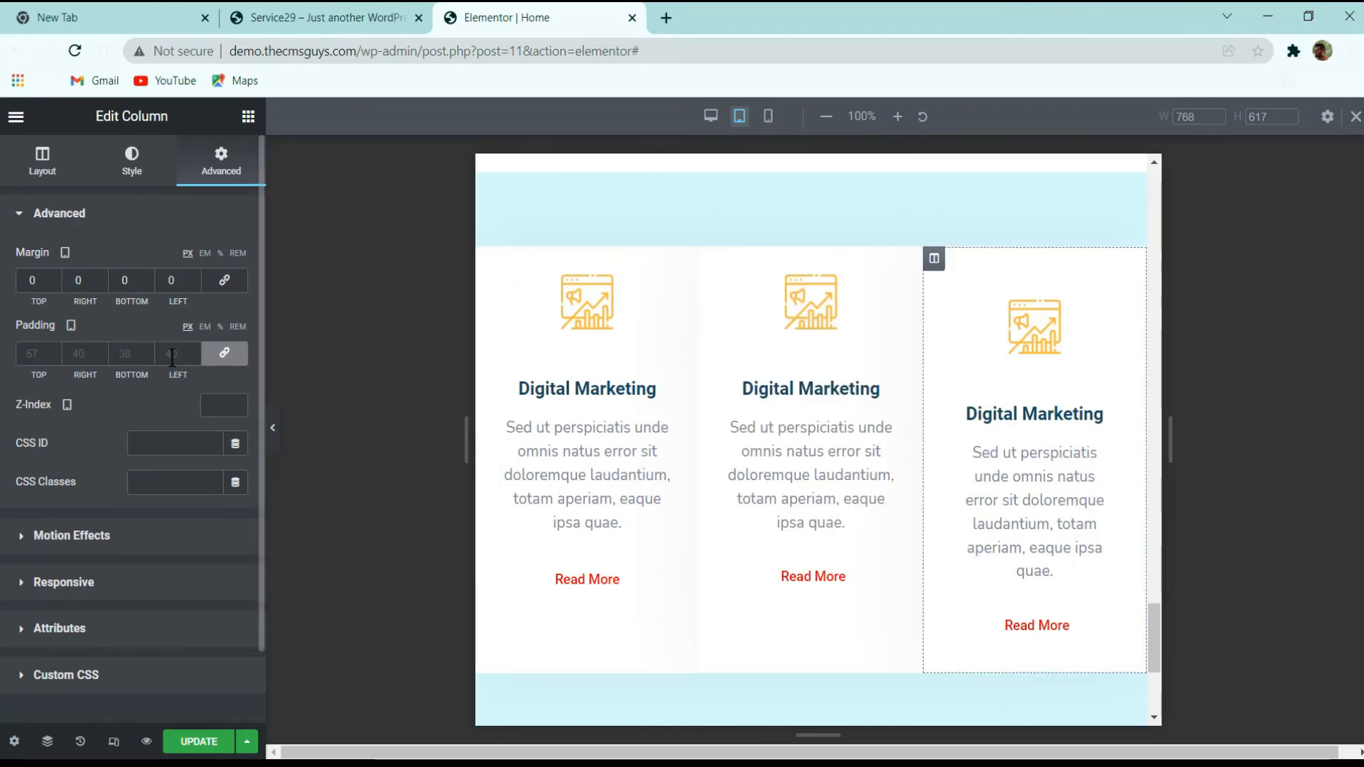
type("30")
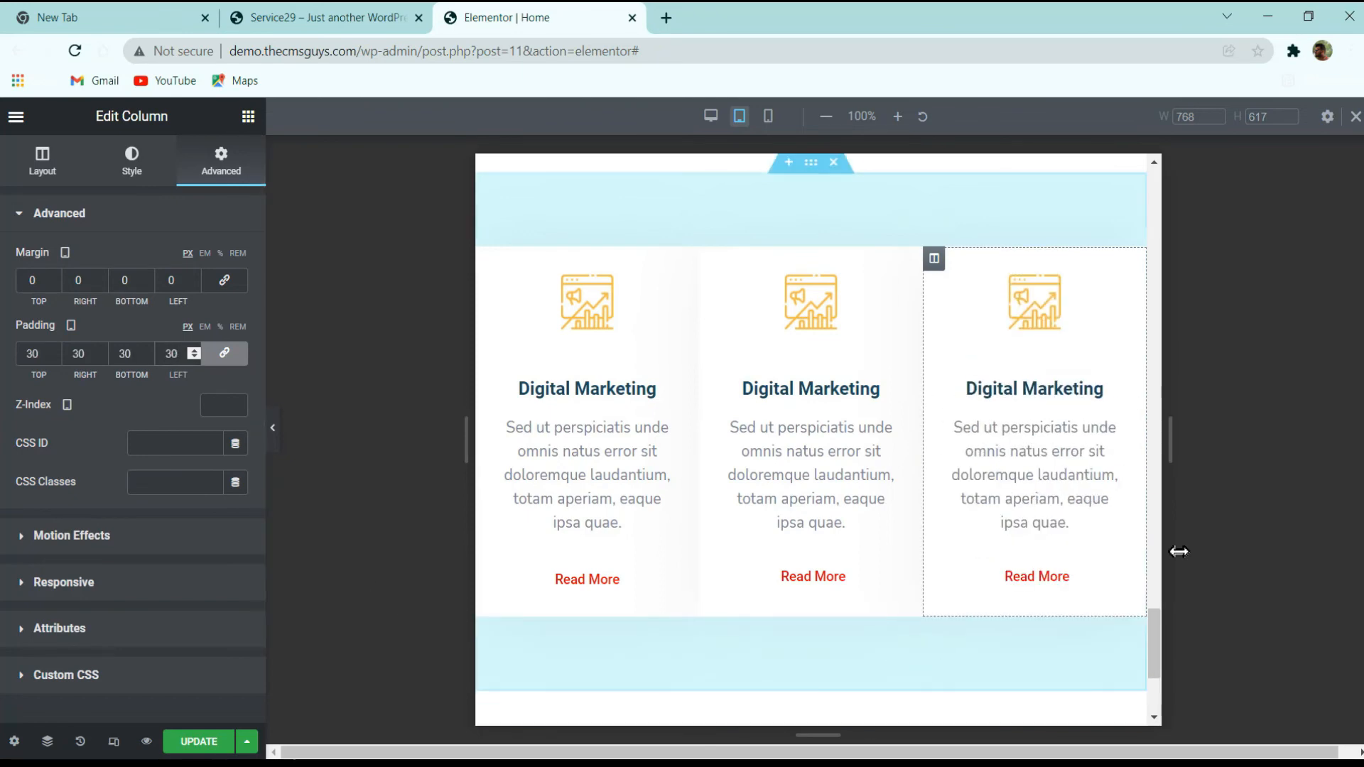
scroll(741, 590, "up", 3)
scroll(780, 423, "down", 3)
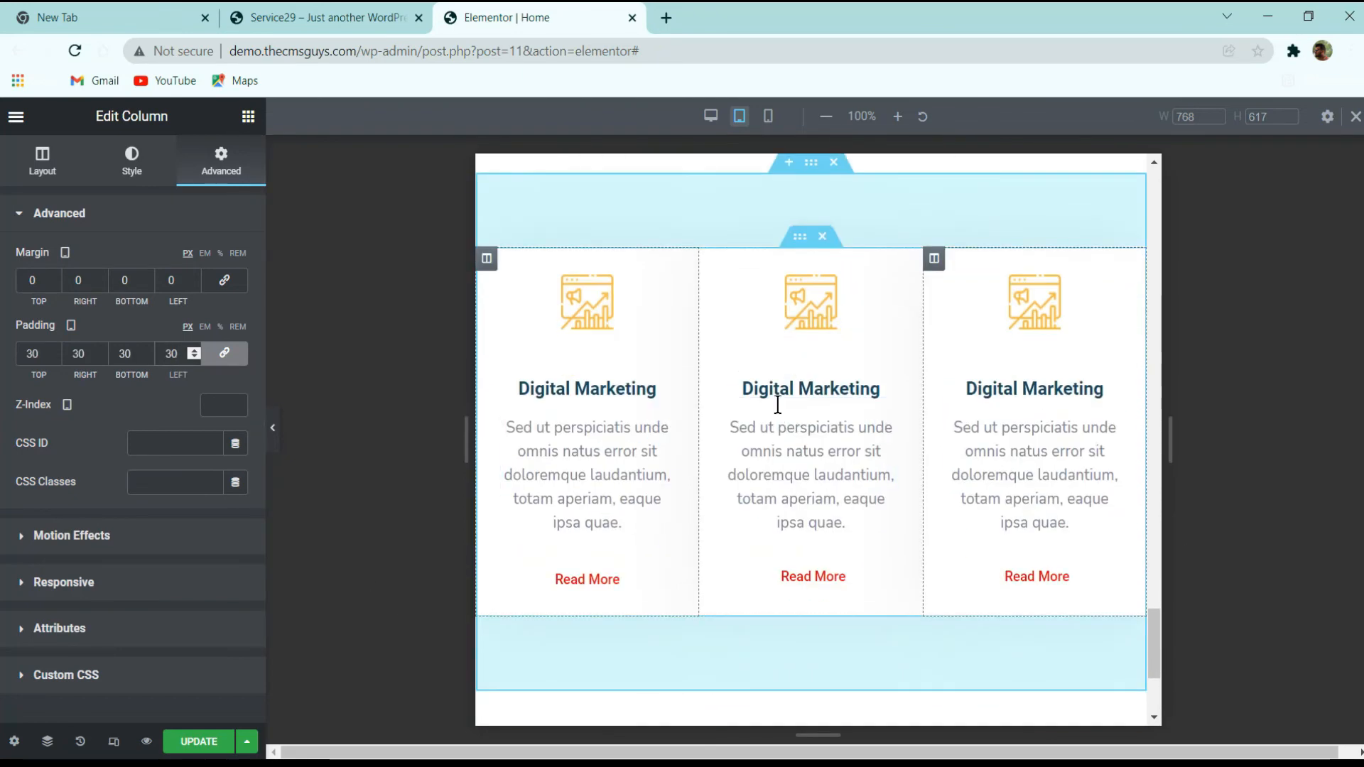
- Leave responsive mode, check the three cards in the desktop layout and update the page
left_click(114, 741)
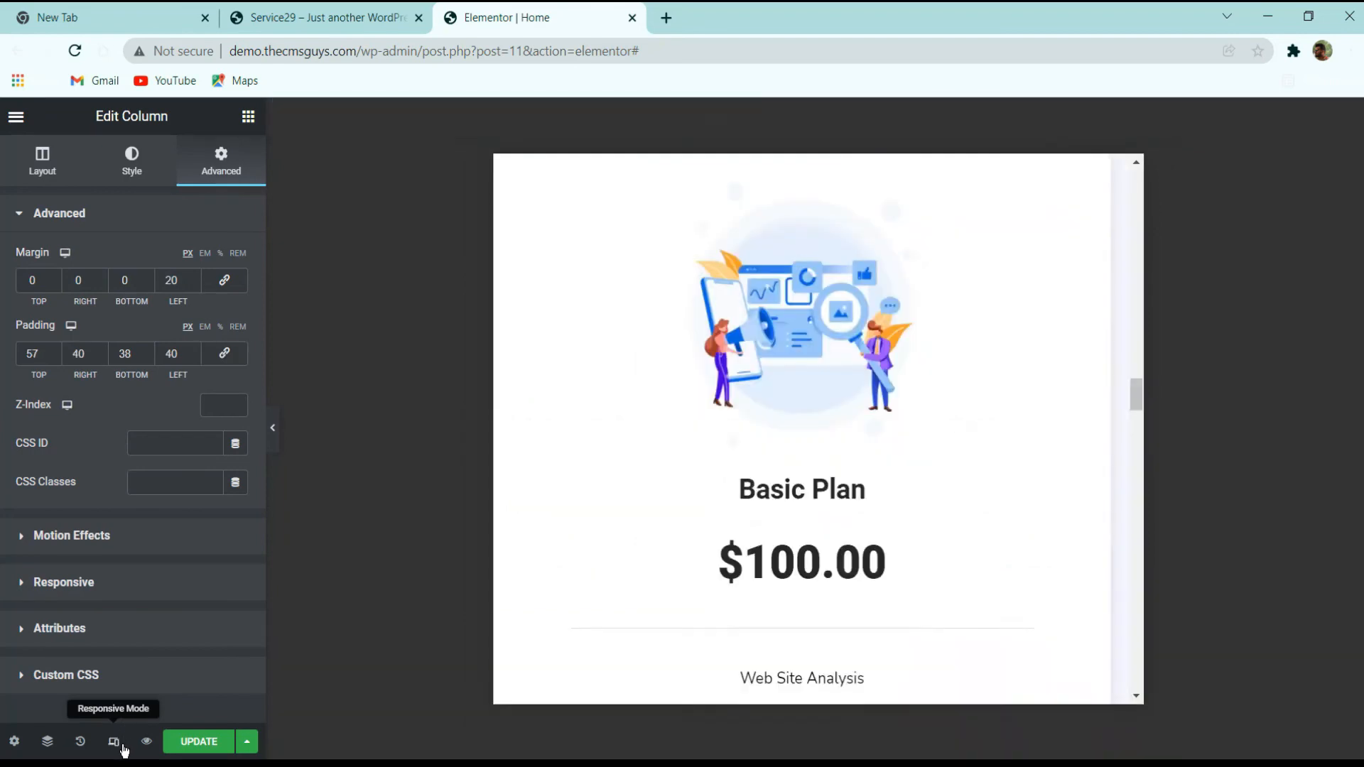
scroll(983, 334, "down", 5)
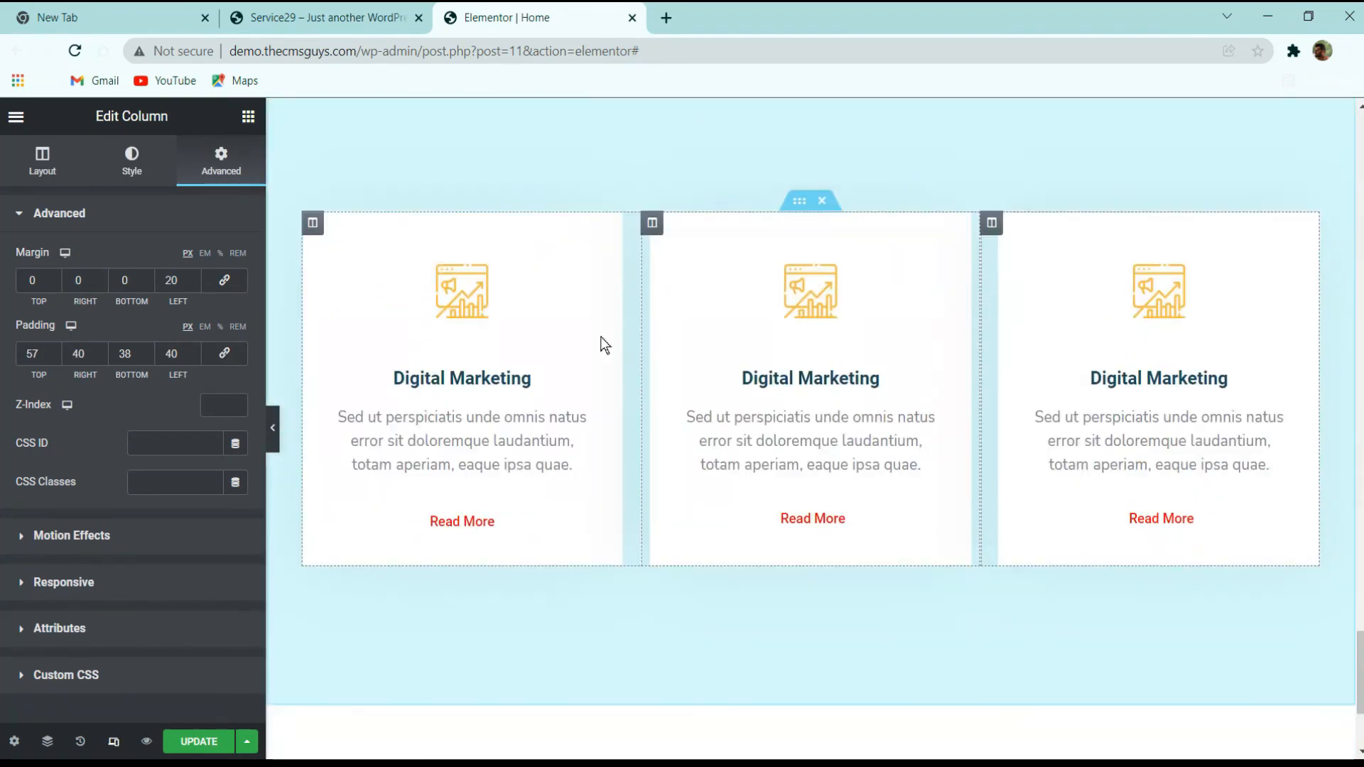
left_click(209, 750)
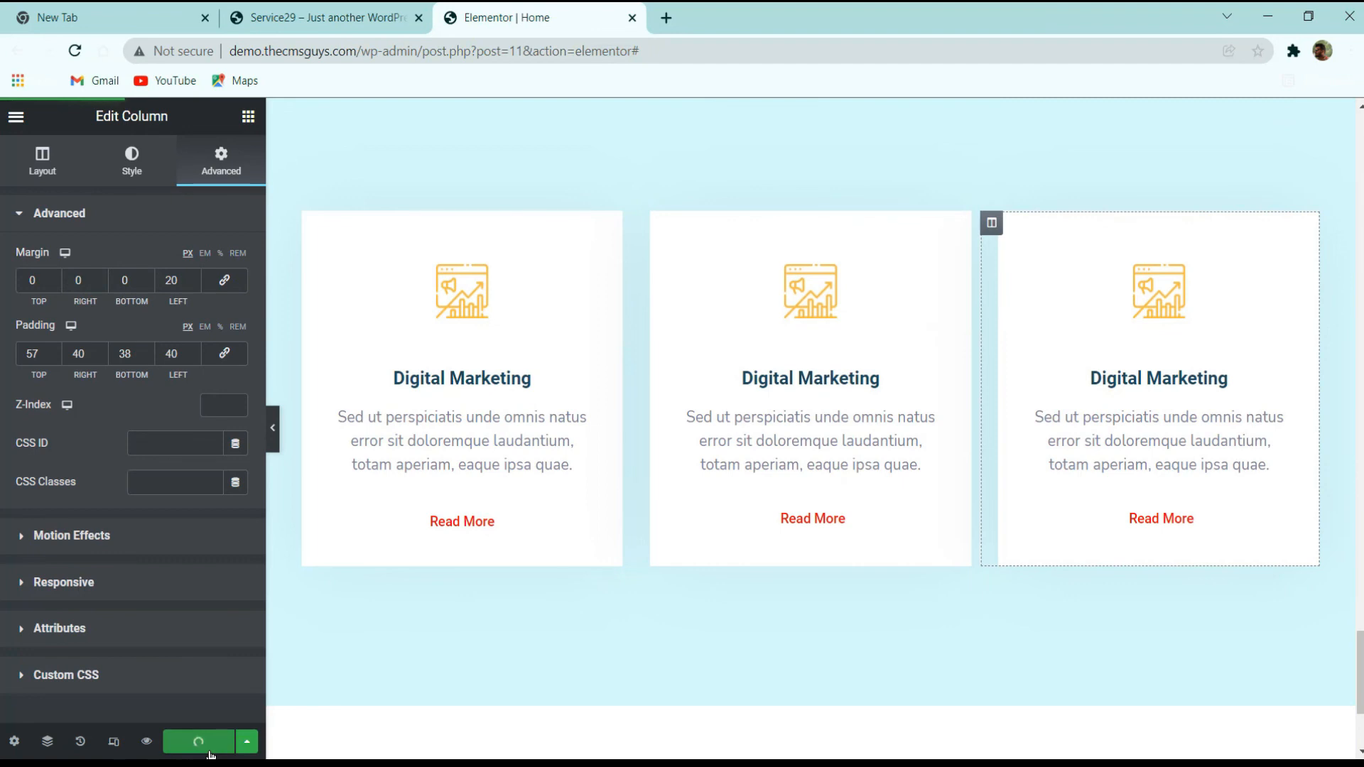